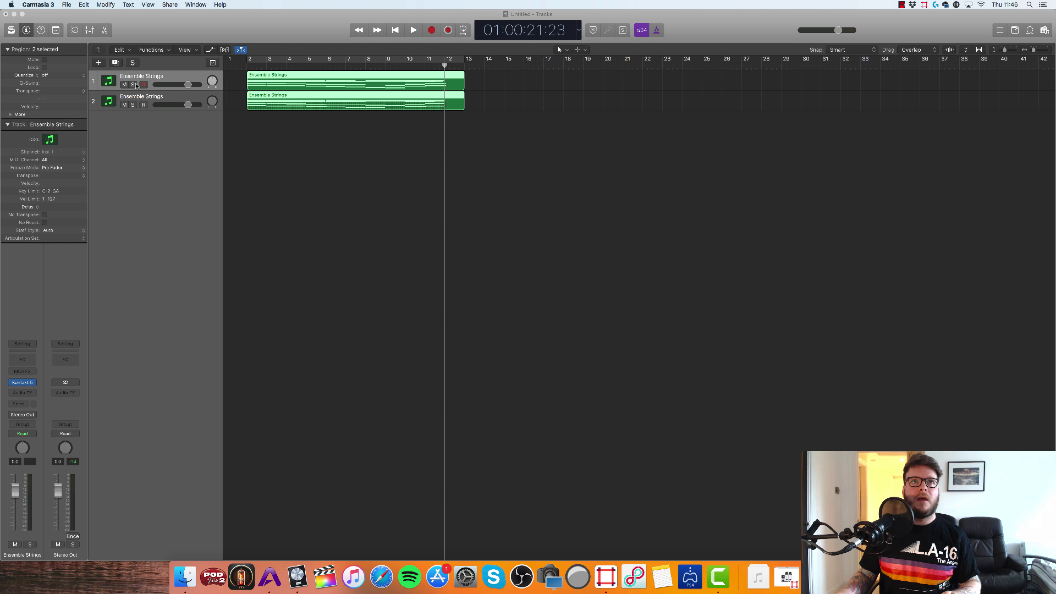
# Step: Open the first Ensemble Strings region's 37 notes in the piano roll and make the track lanes taller
pyautogui.click(133, 84)
pyautogui.doubleClick(327, 84)
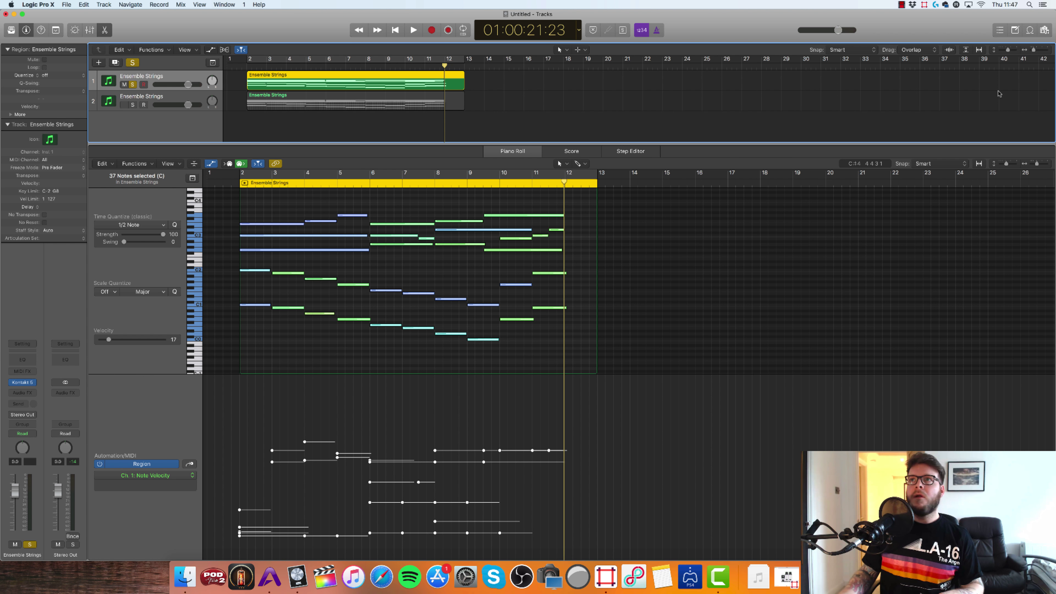
pyautogui.moveTo(1007, 49); pyautogui.dragTo(1009, 50)
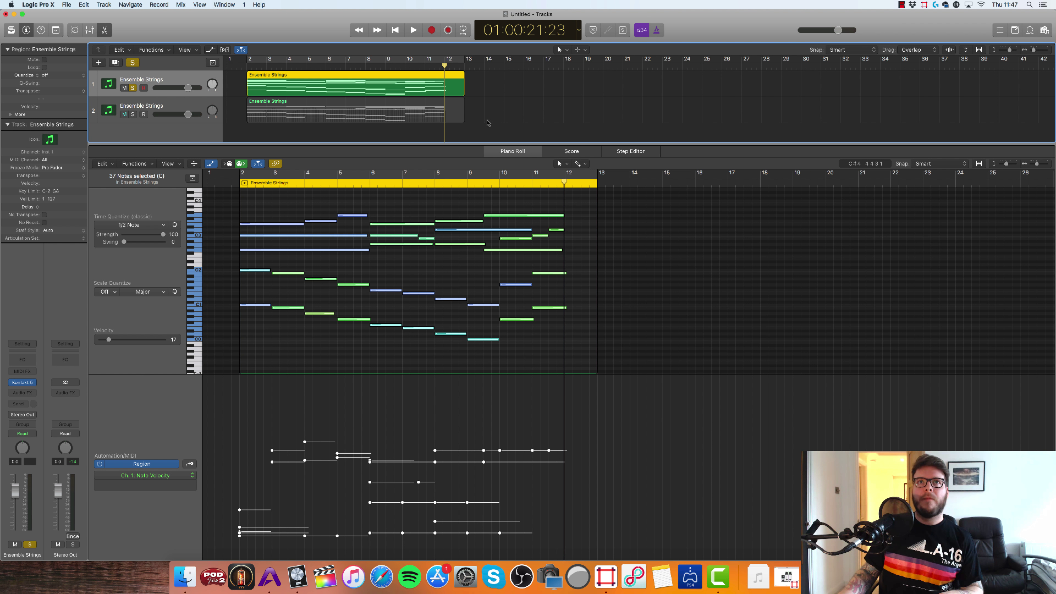
pyautogui.click(254, 101)
pyautogui.click(259, 82)
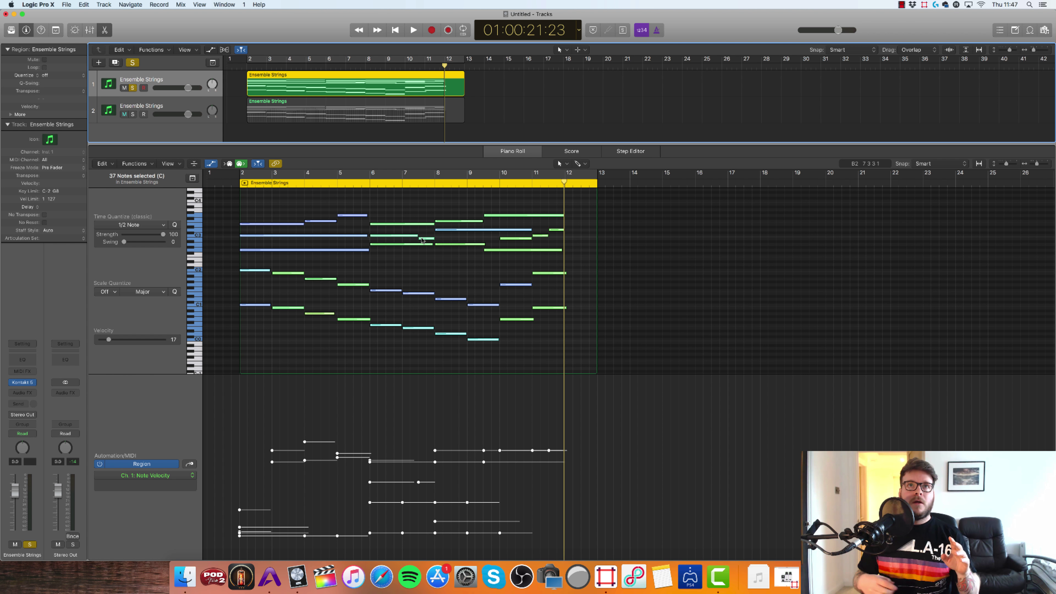
pyautogui.click(179, 105)
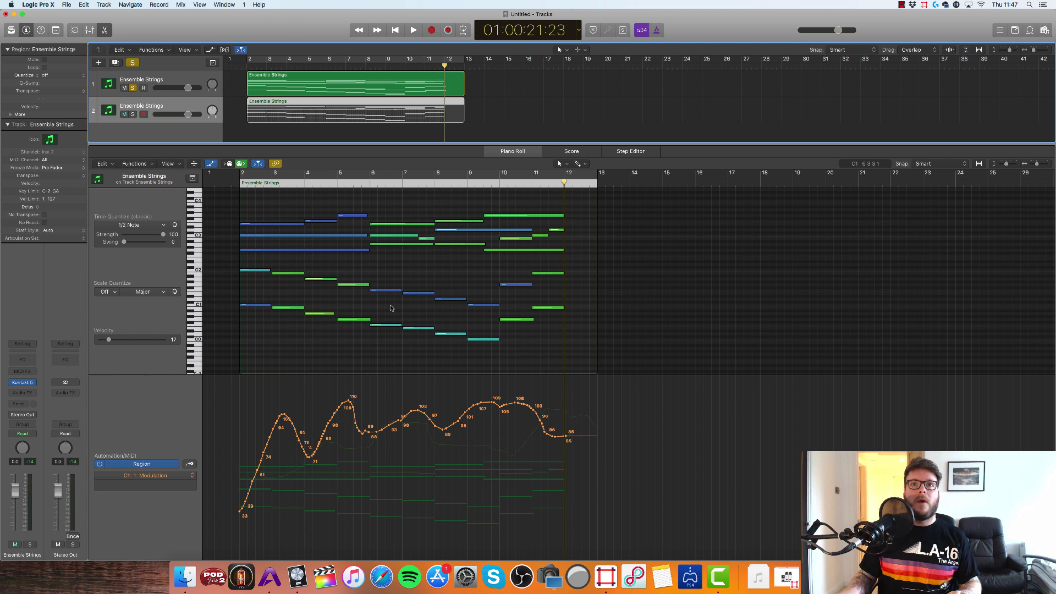
pyautogui.hotkey('ctrl', 'm')
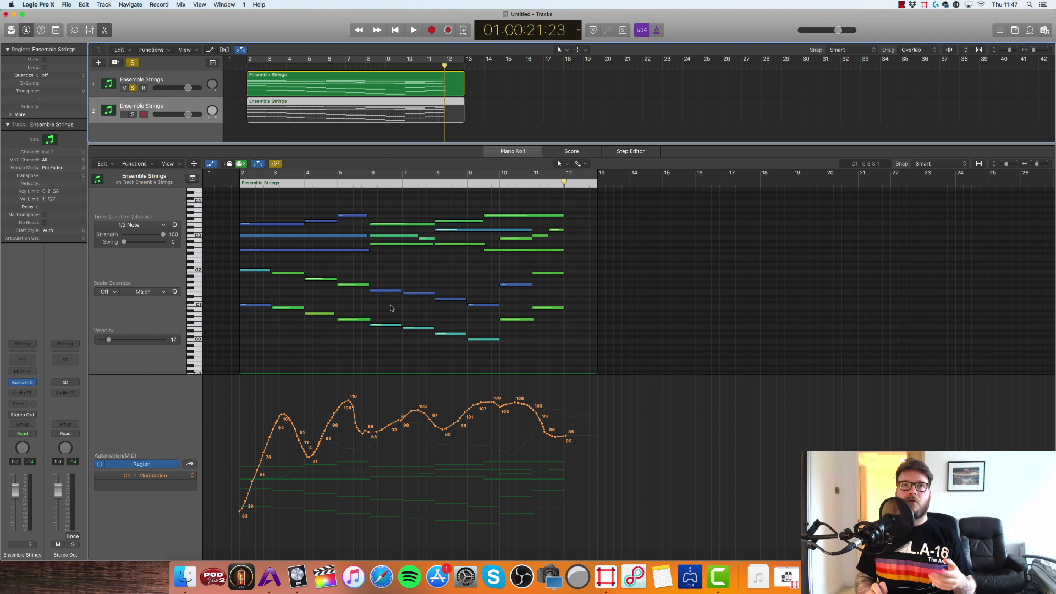
pyautogui.hotkey('ctrl', 'm')
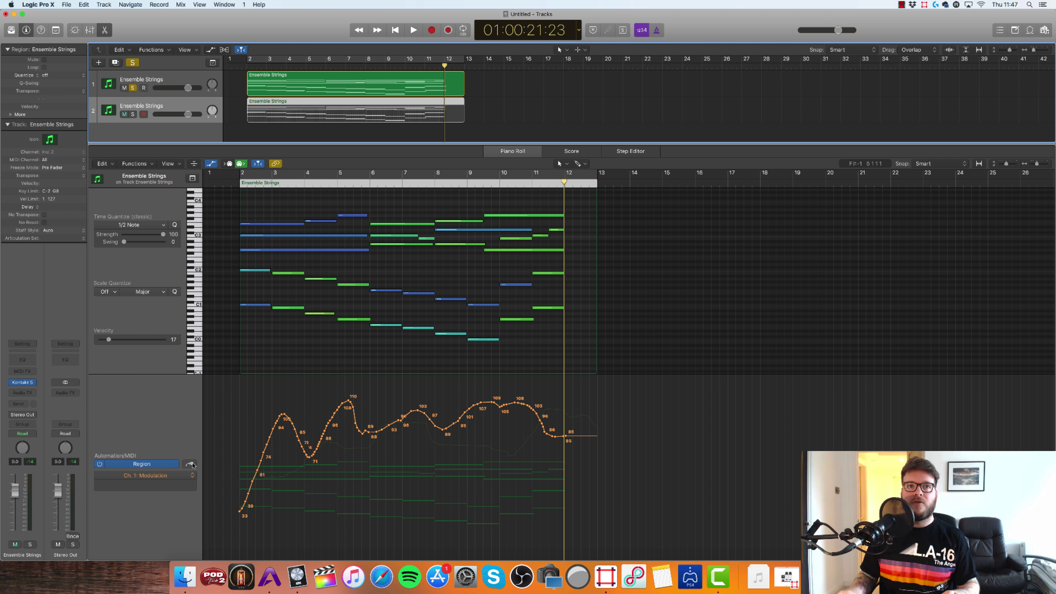
pyautogui.click(191, 465)
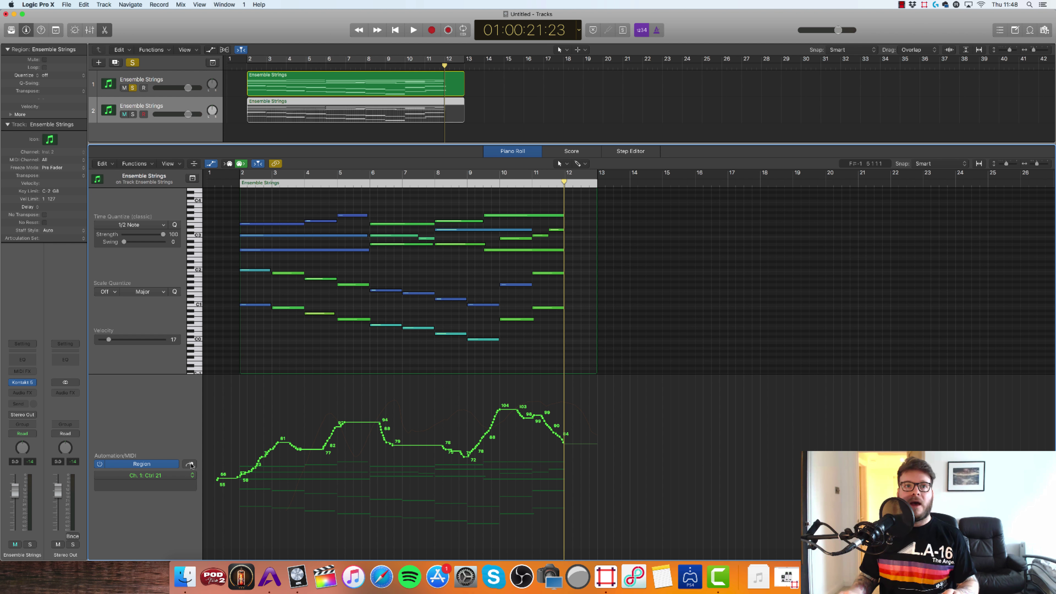
pyautogui.click(191, 465)
pyautogui.click(191, 464)
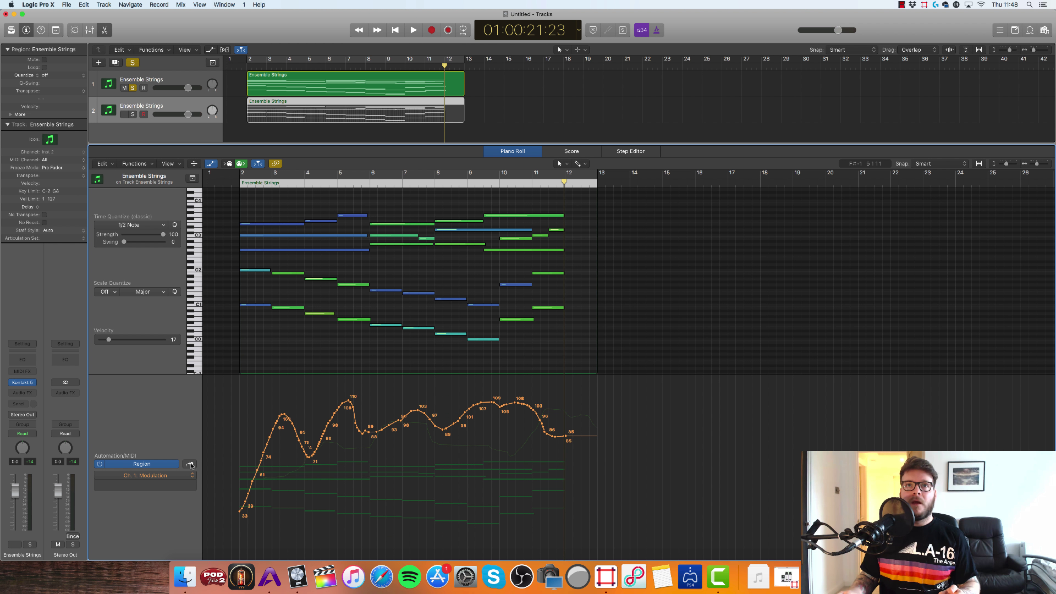
pyautogui.hotkey('ctrl', 'm')
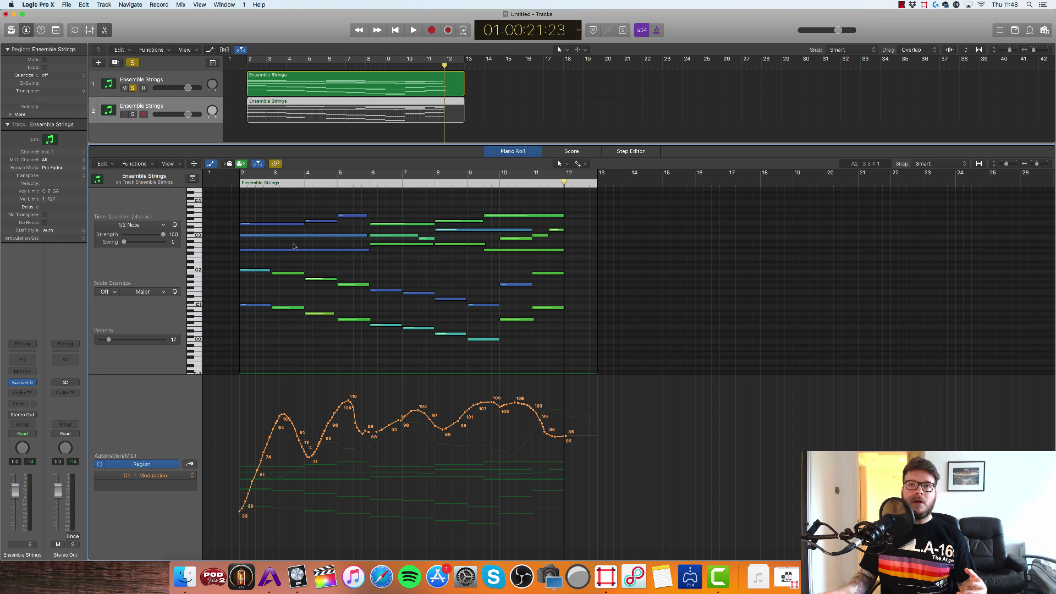
pyautogui.hotkey('ctrl', 'm')
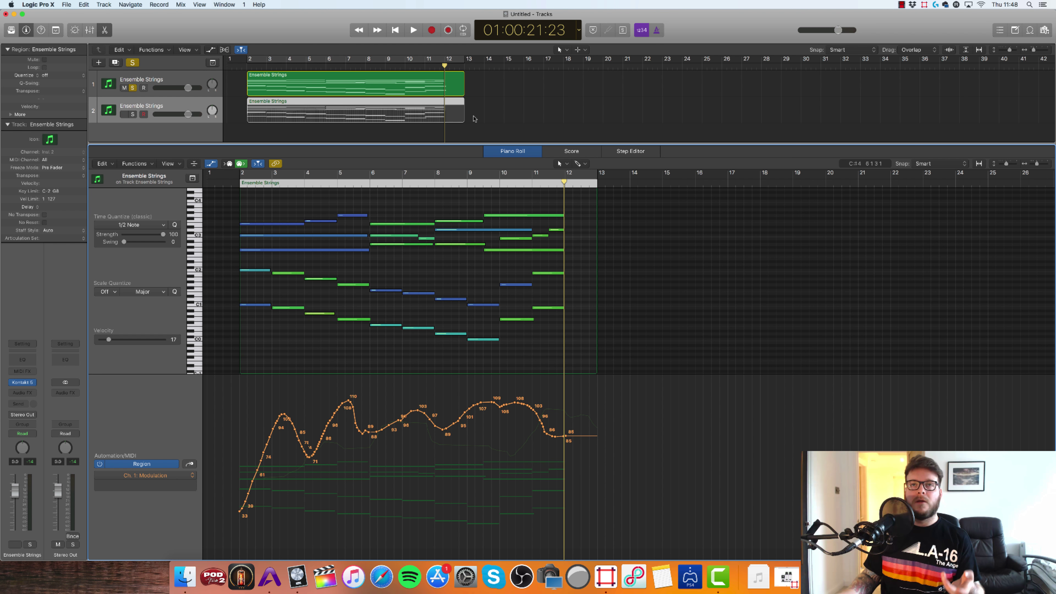
# Step: Return the playhead to the start and open the Kontakt strings window, moved to the right
pyautogui.click(169, 92)
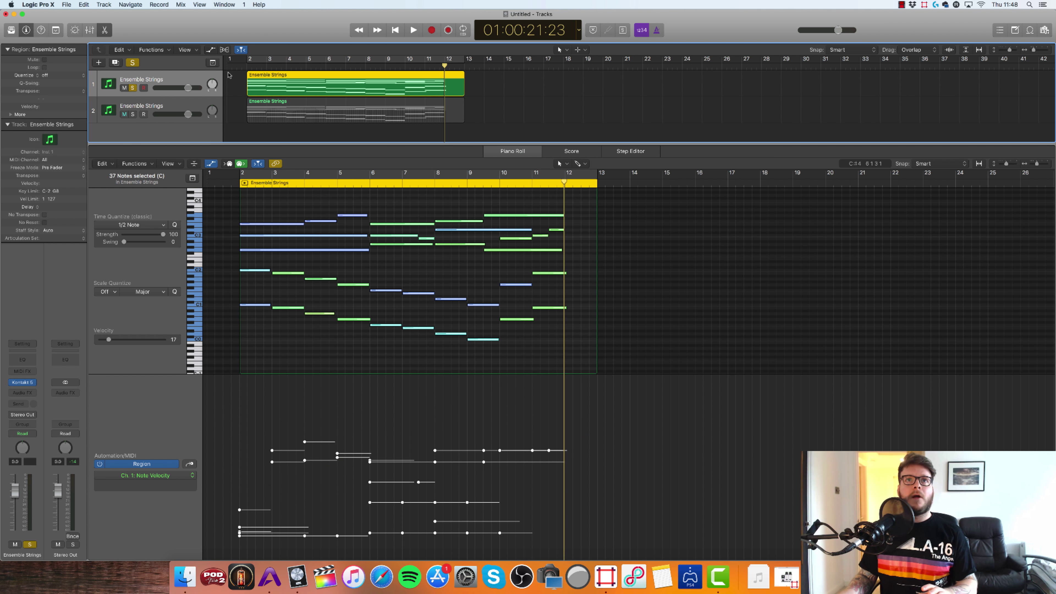
pyautogui.press('space')
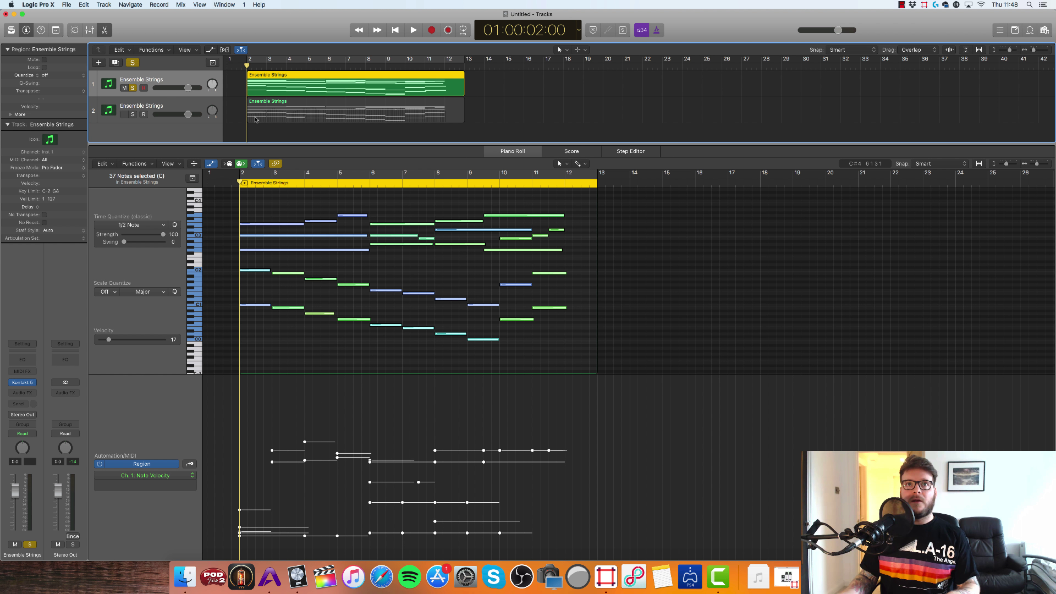
pyautogui.click(189, 464)
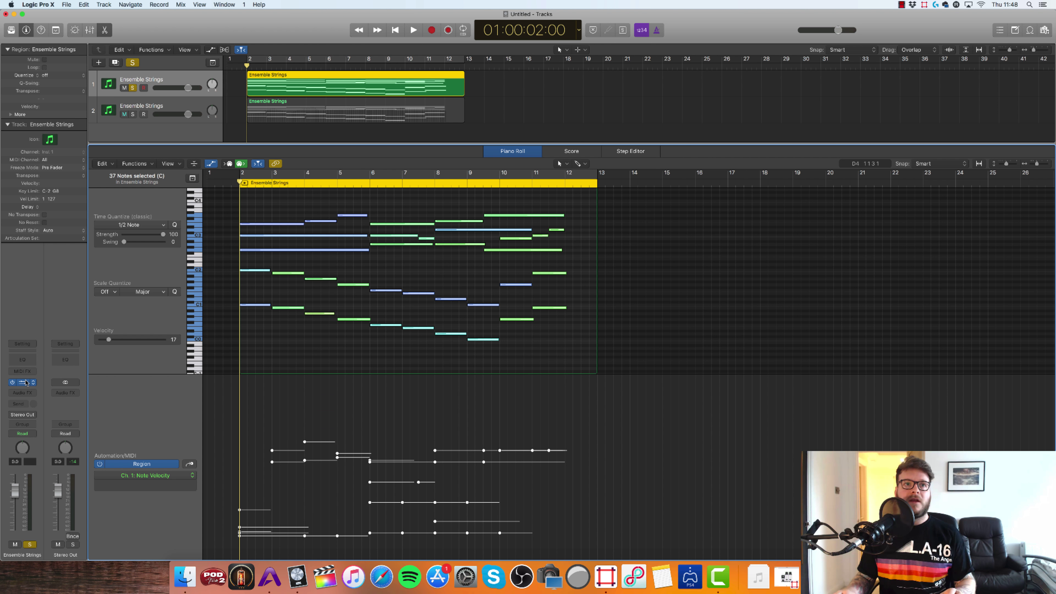
pyautogui.click(22, 382)
pyautogui.moveTo(266, 24); pyautogui.dragTo(860, 27)
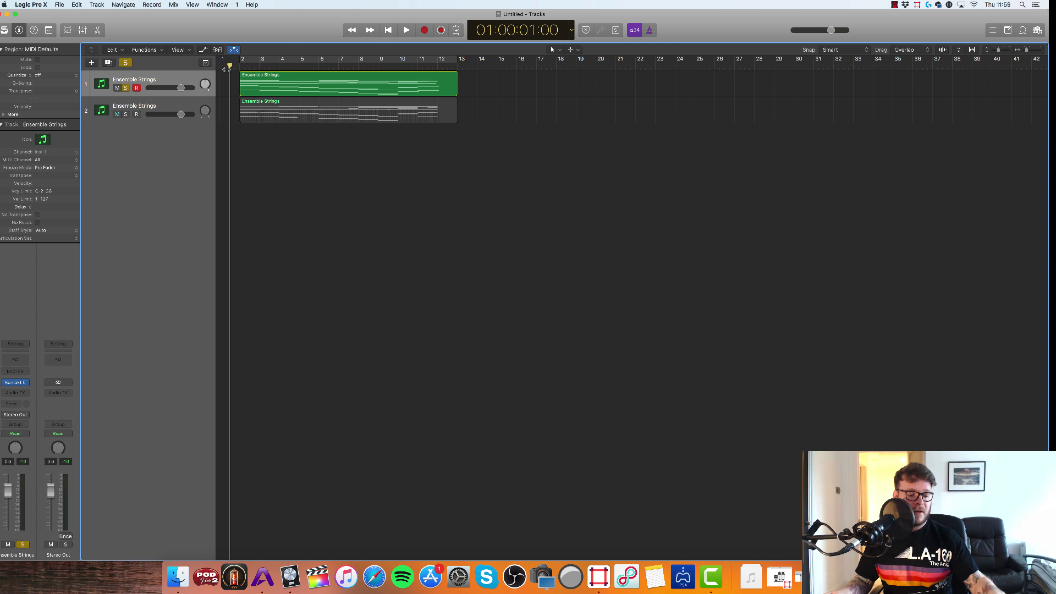
# Step: Record a new Kontakt strings take on track 1, from bar 1 to about bar 13
pyautogui.click(15, 382)
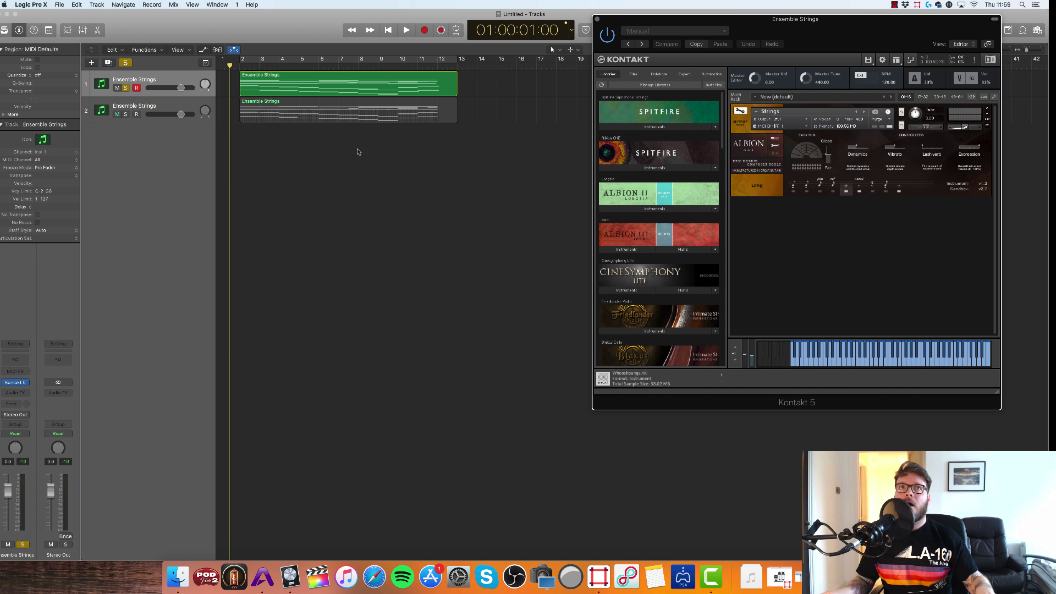
pyautogui.click(230, 67)
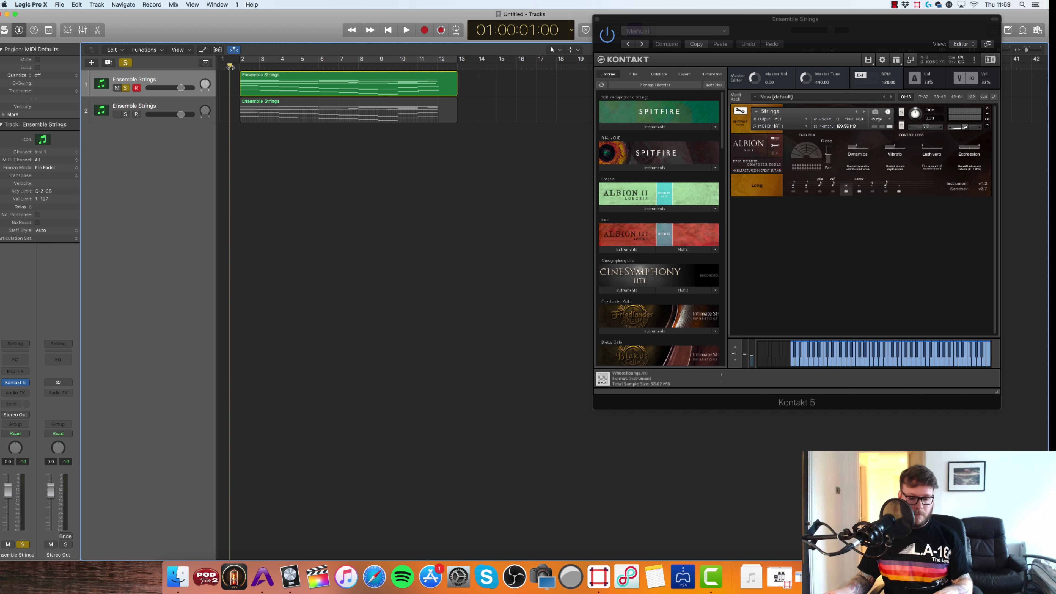
pyautogui.press('space')
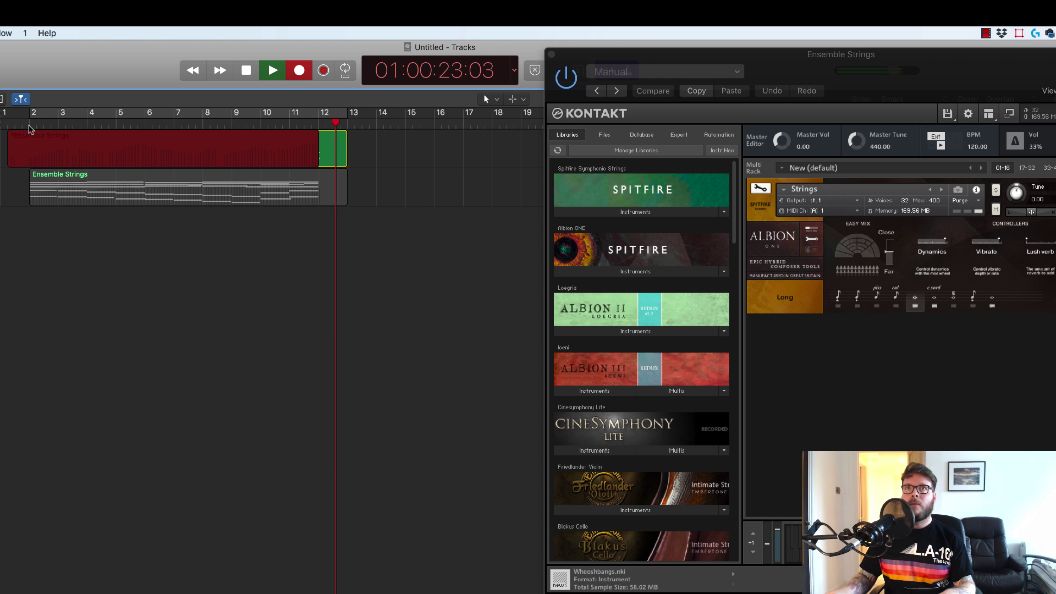
pyautogui.press('space')
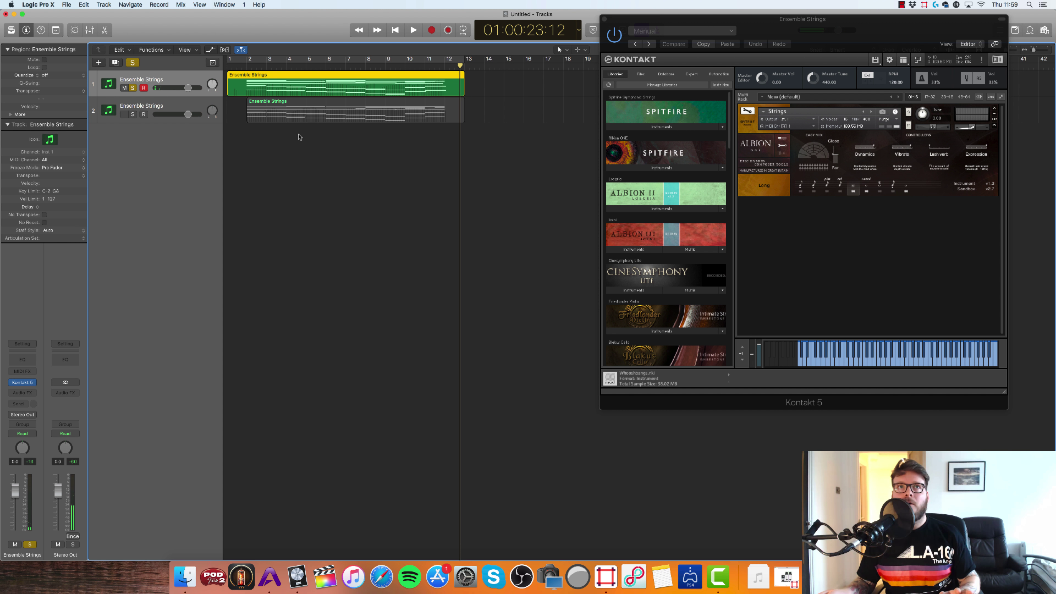
# Step: Open the recorded take in the piano roll and switch its automation lane from Modulation to Ctrl 21
pyautogui.doubleClick(240, 83)
pyautogui.hscroll(-3, 486, 207)
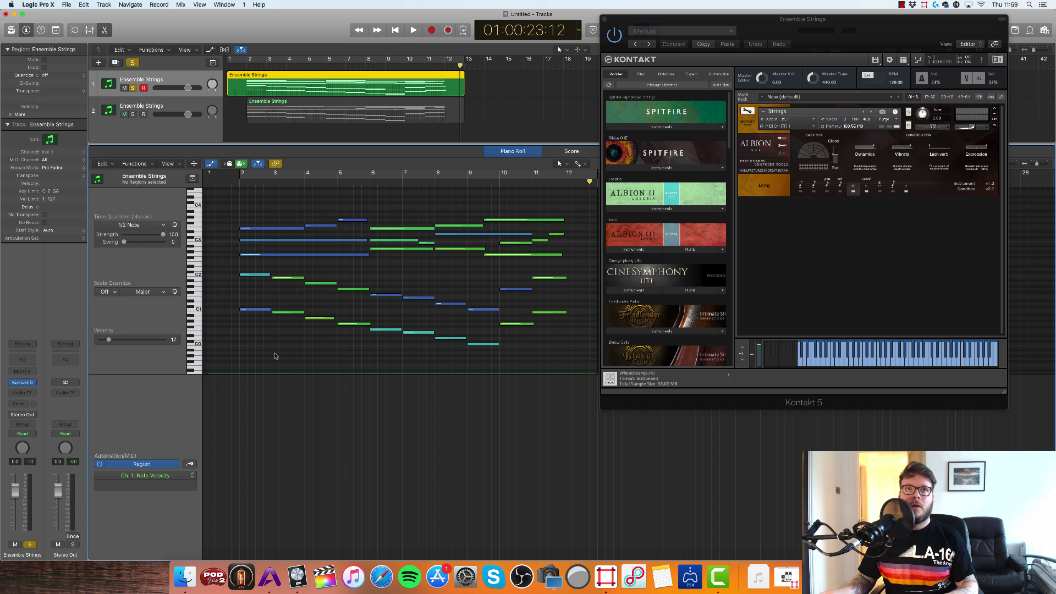
pyautogui.moveTo(362, 89); pyautogui.dragTo(362, 89)
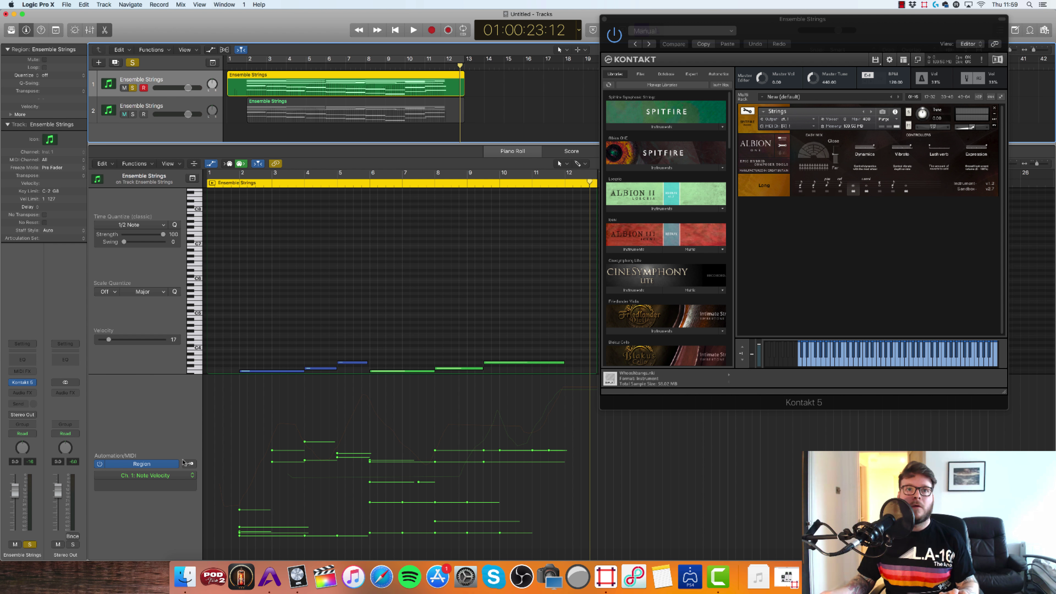
pyautogui.click(190, 464)
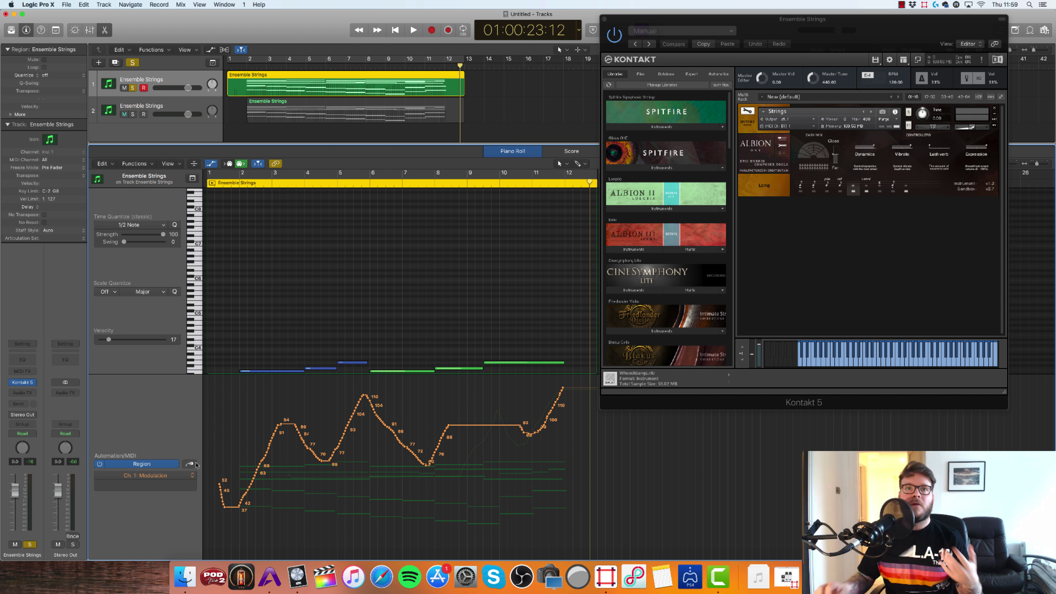
pyautogui.scroll(-5, 222, 437)
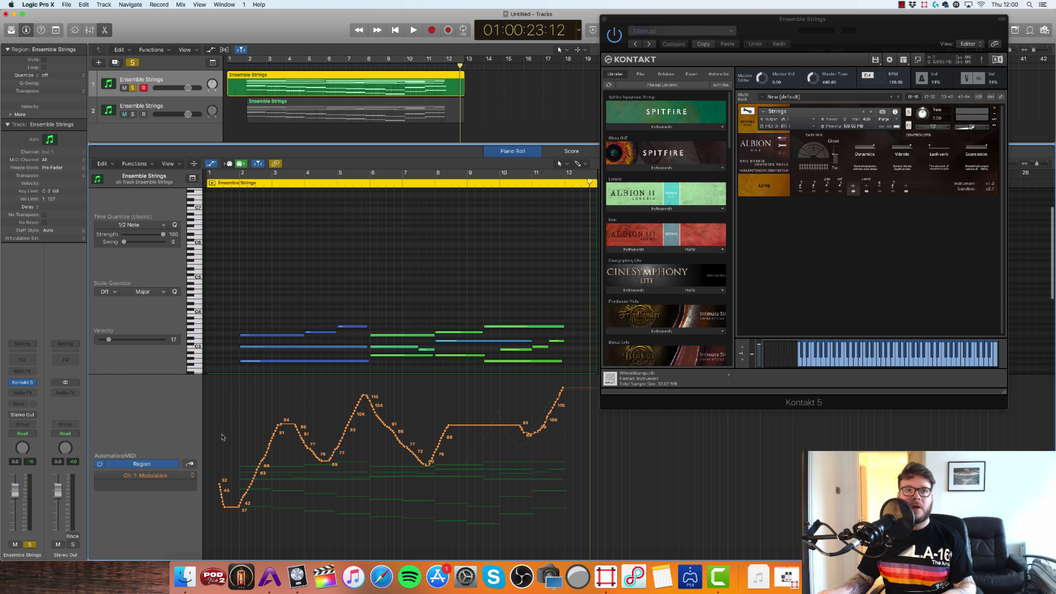
pyautogui.click(190, 464)
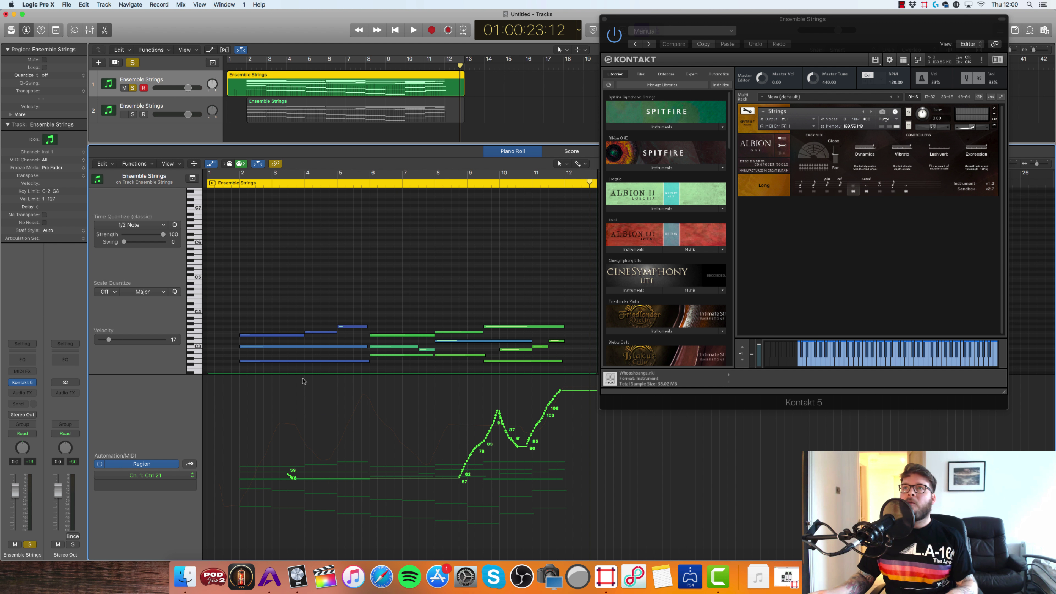
pyautogui.scroll(-2, 192, 472)
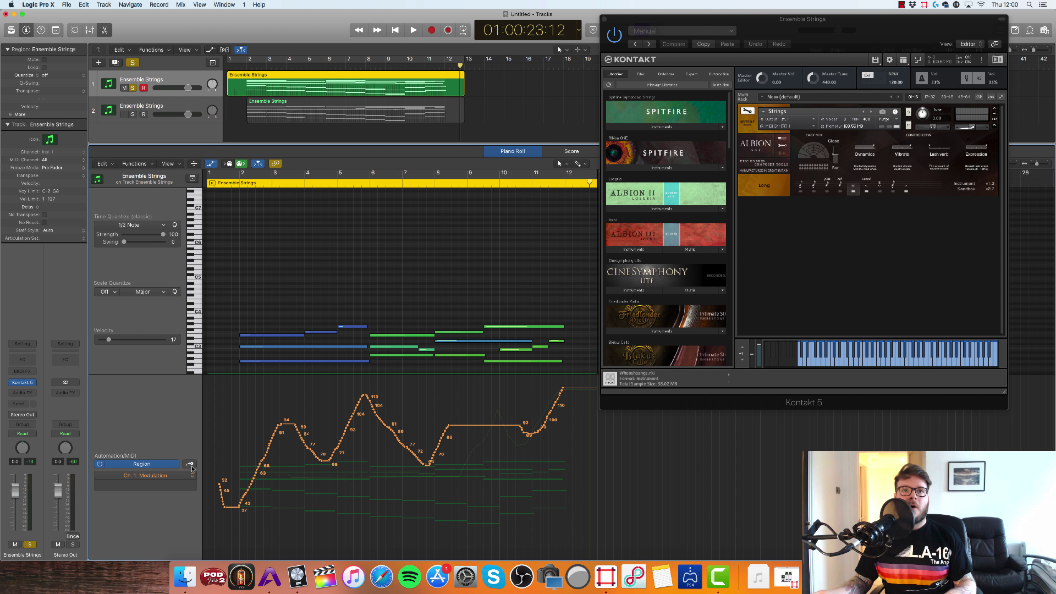
pyautogui.scroll(2, 192, 469)
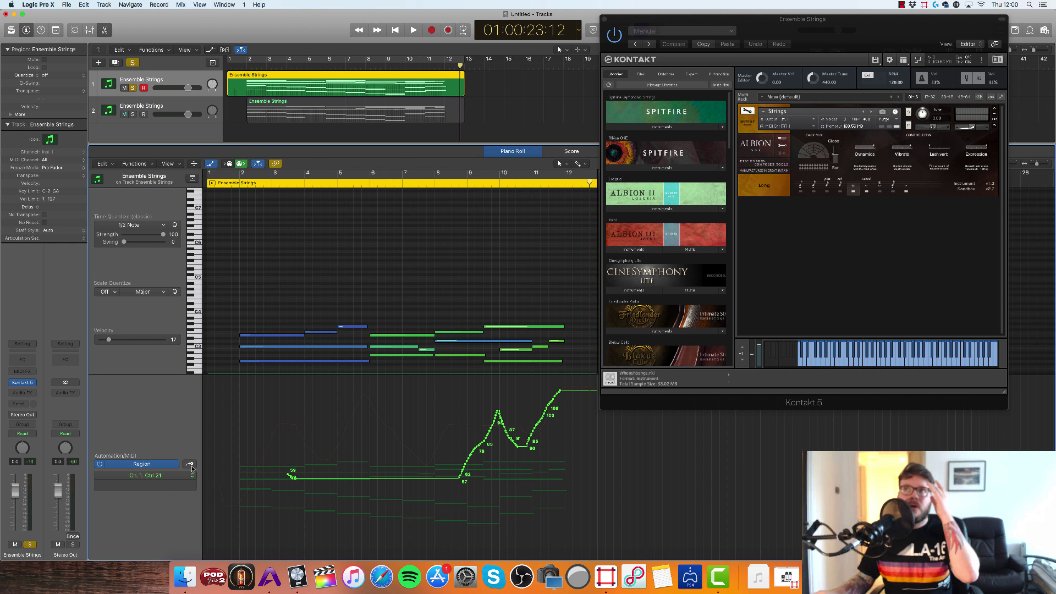
pyautogui.scroll(-4, 301, 262)
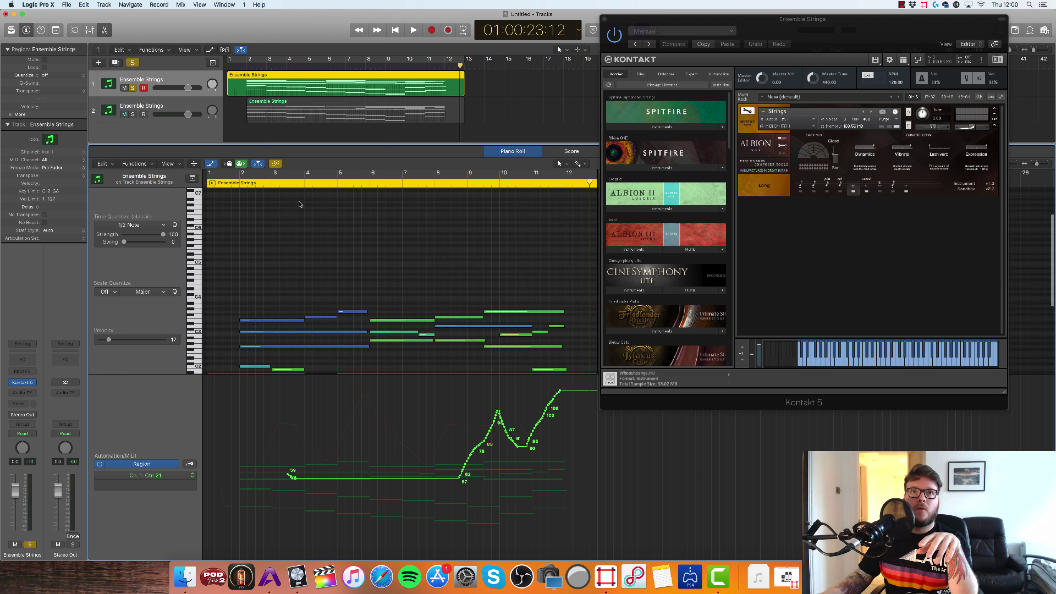
pyautogui.scroll(-3, 305, 278)
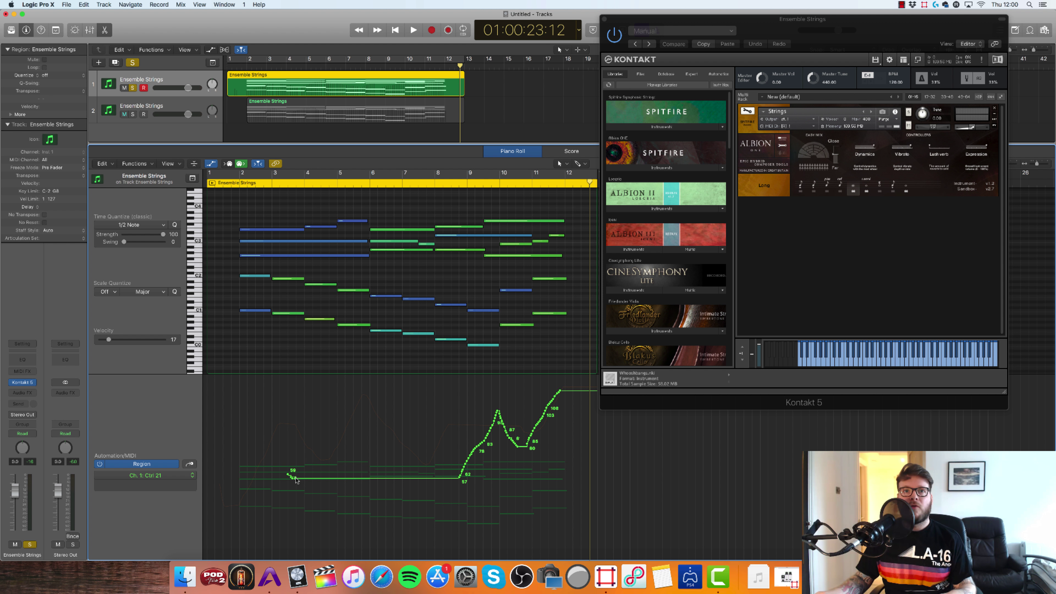
# Step: Set the first Ctrl 21 point to 56 and park the playhead just before bar 2
pyautogui.moveTo(296, 479); pyautogui.dragTo(237, 479)
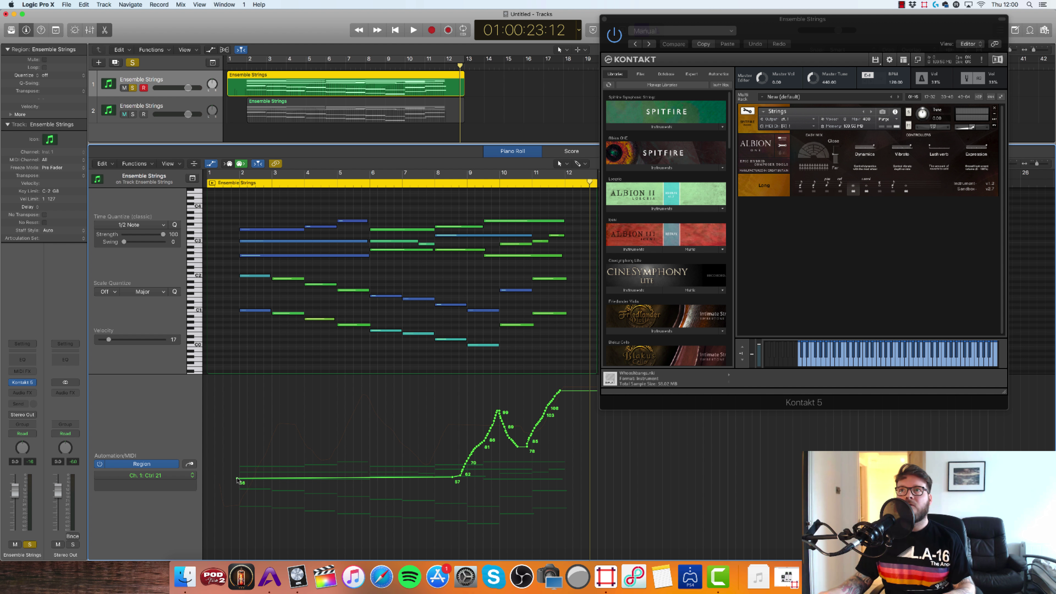
pyautogui.click(240, 184)
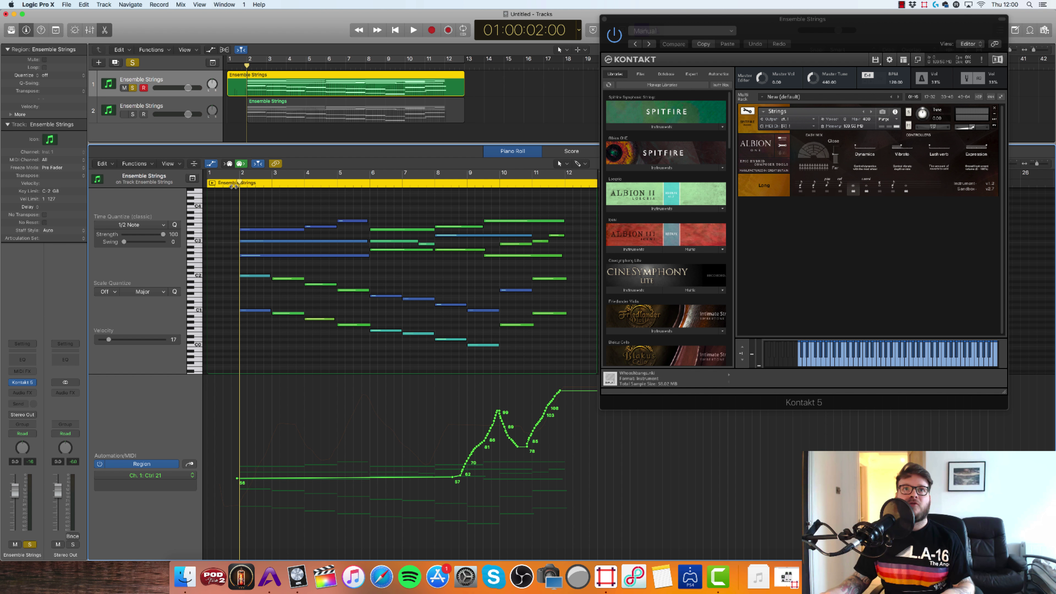
pyautogui.click(230, 184)
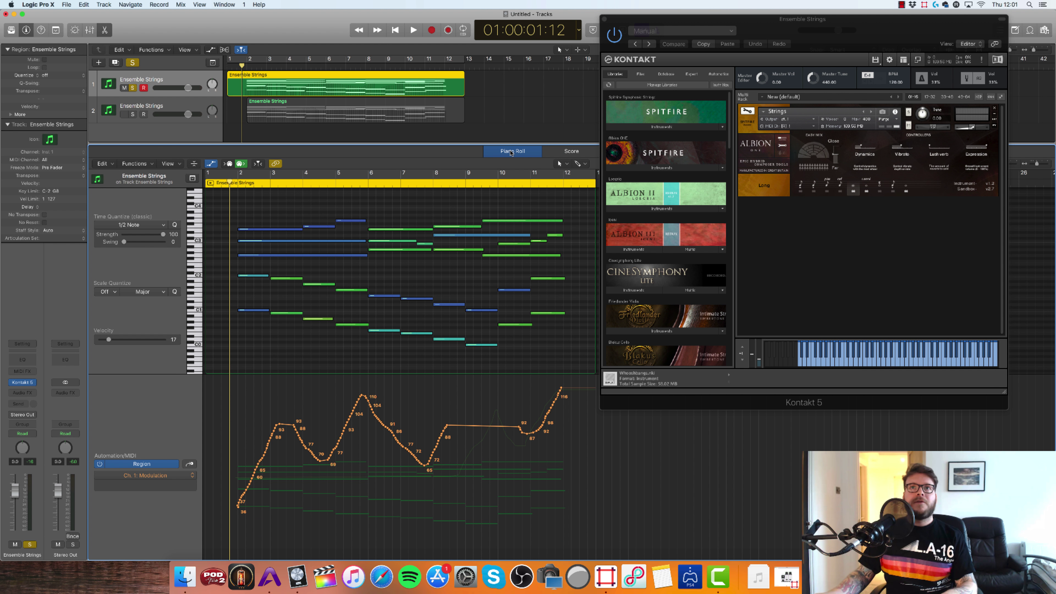
# Step: Close the editor and Kontakt, trim the first region to start at bar 2, and reopen its notes
pyautogui.click(511, 151)
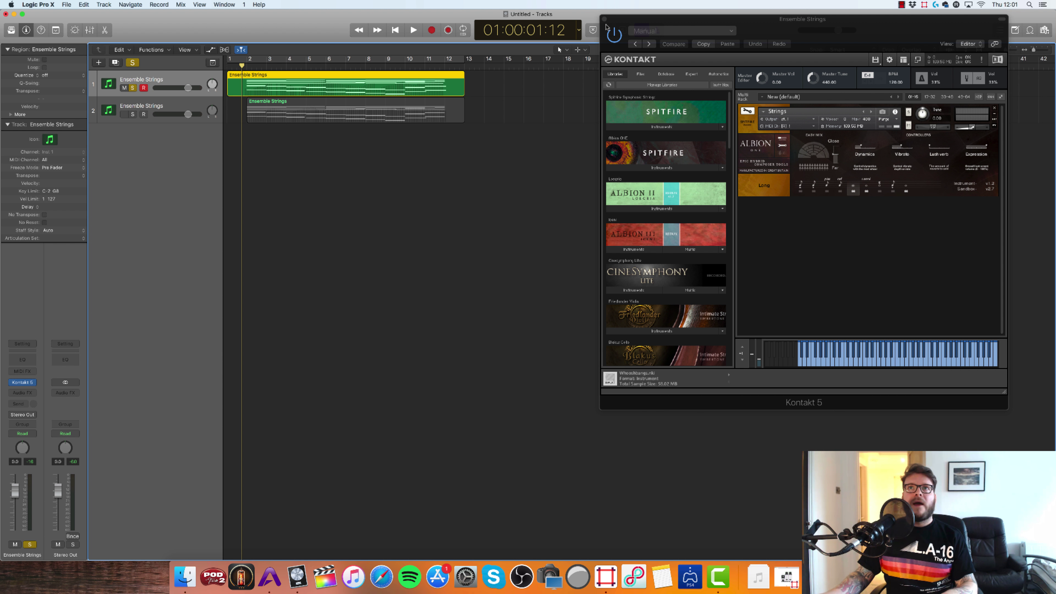
pyautogui.click(604, 19)
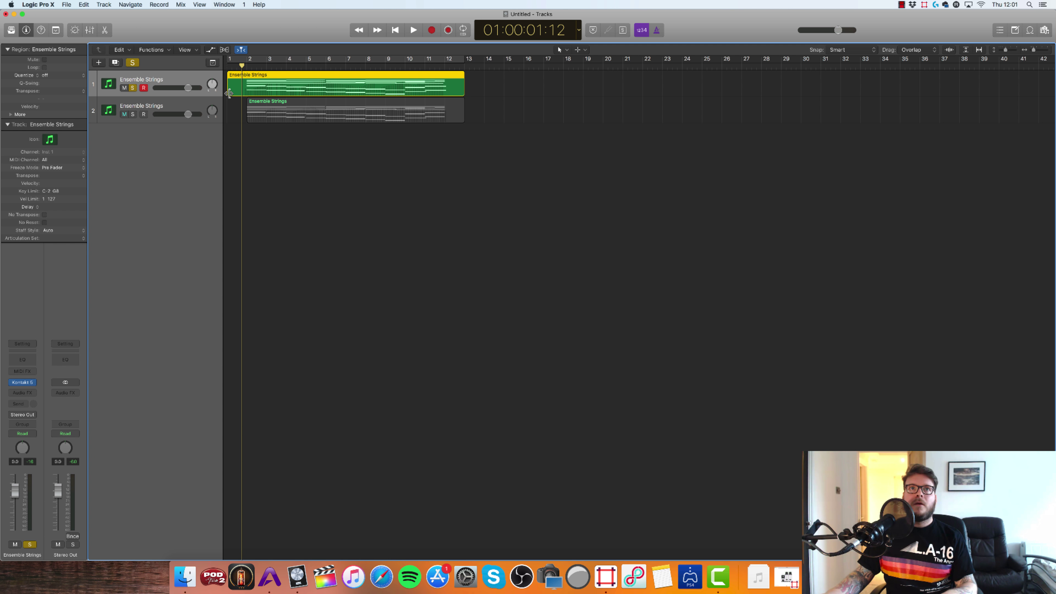
pyautogui.moveTo(228, 93); pyautogui.dragTo(247, 94)
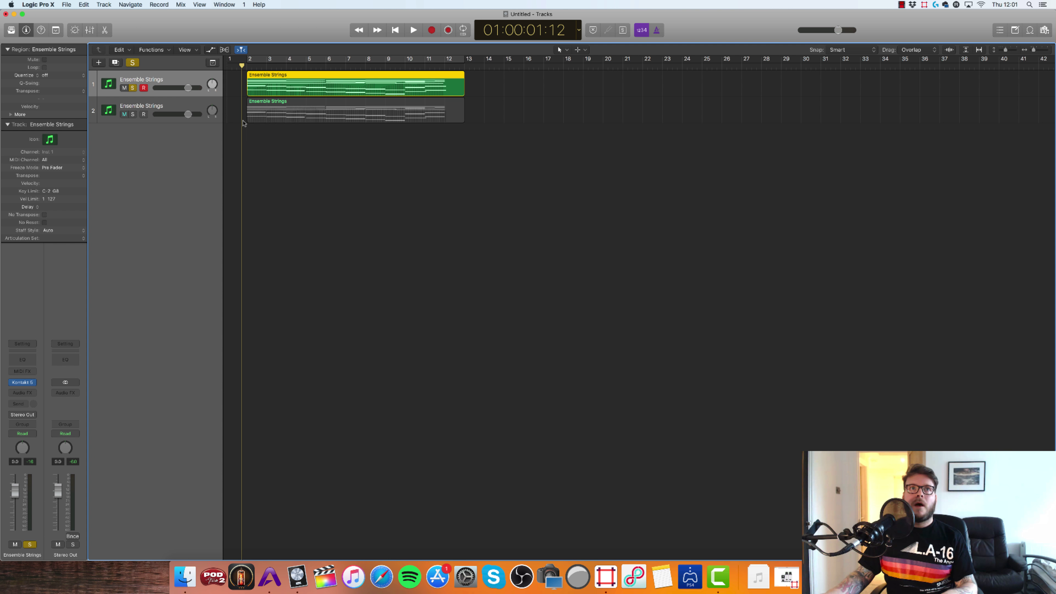
pyautogui.press('p')
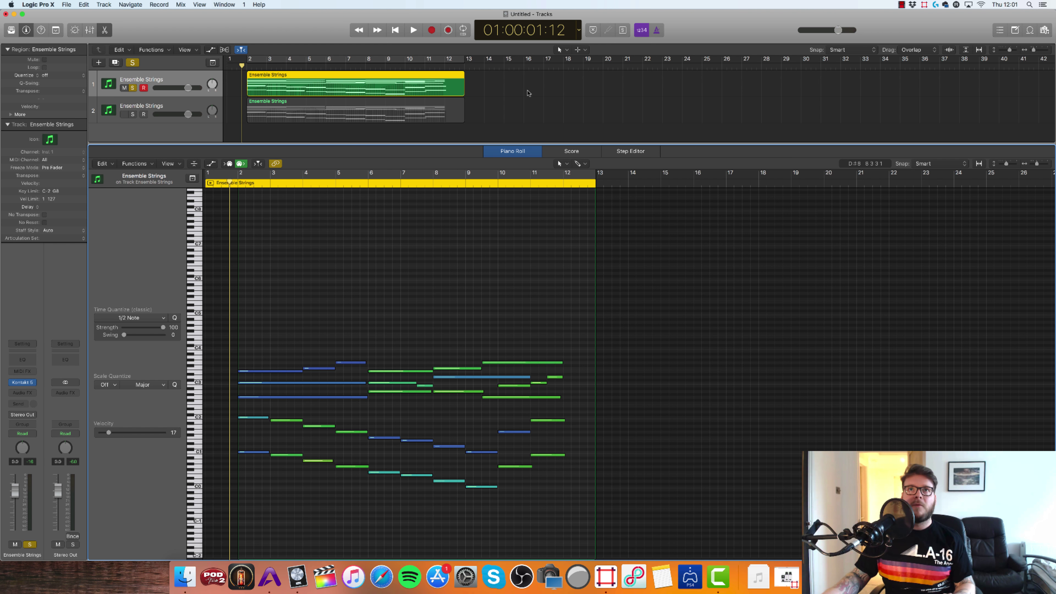
# Step: Show the Modulation lane and redraw the curve from bar 8, rising from about 87 to 117 by bar 12
pyautogui.press('a')
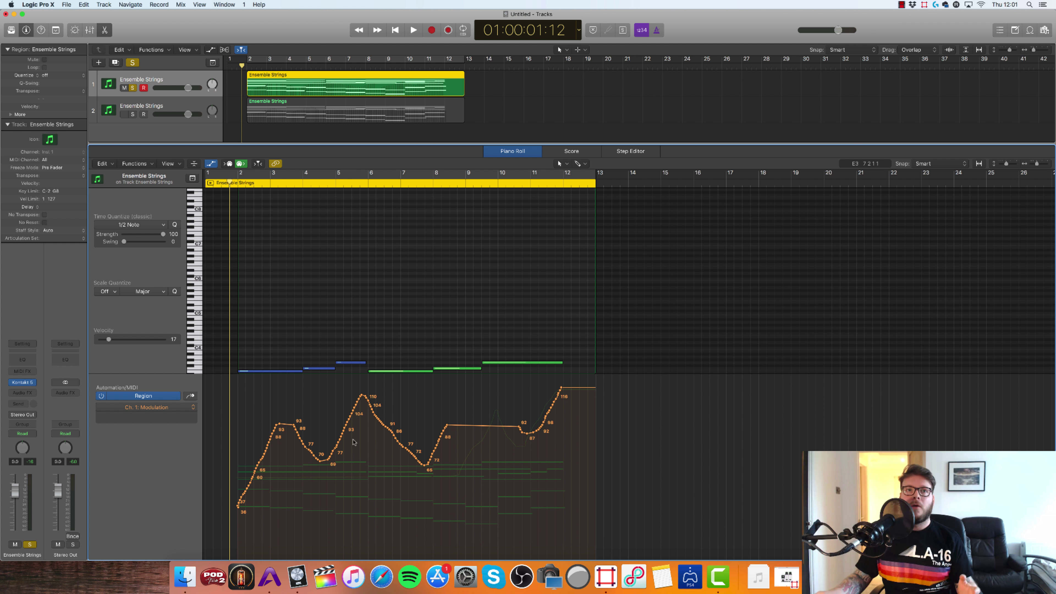
pyautogui.click(190, 396)
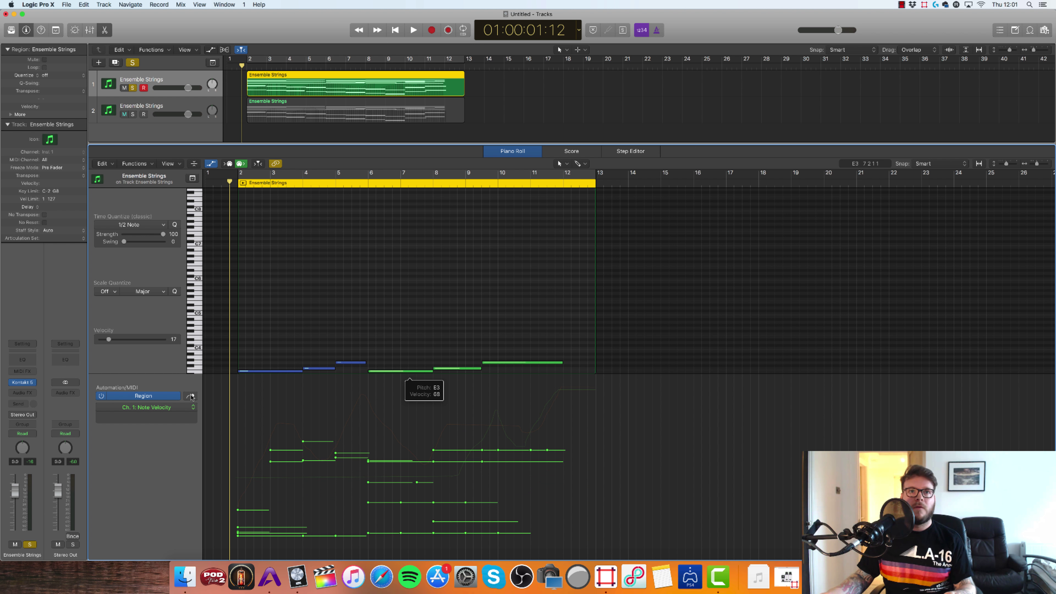
pyautogui.click(191, 396)
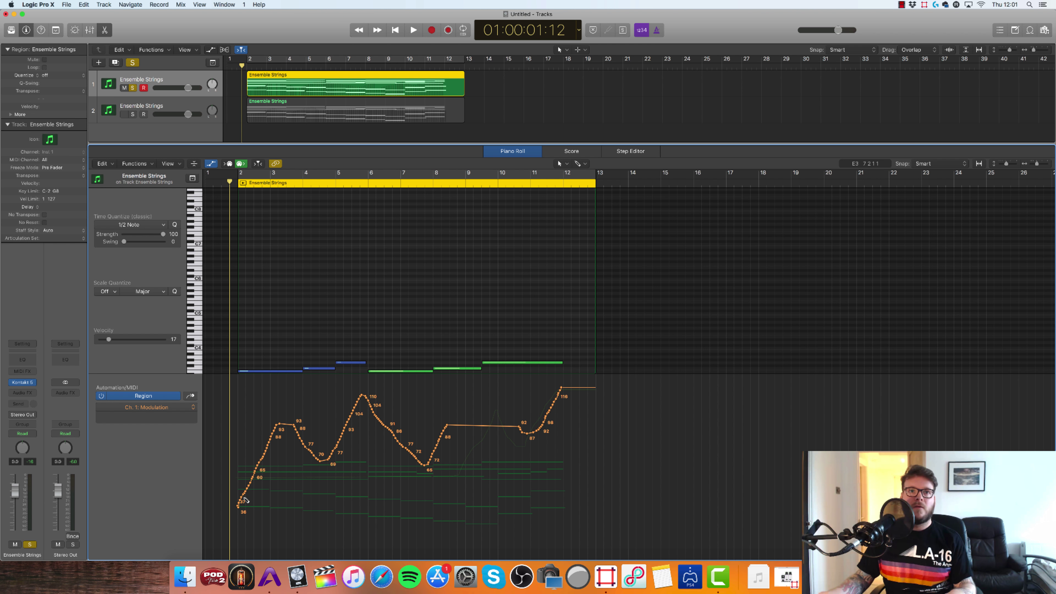
pyautogui.moveTo(240, 504)
pyautogui.mouseDown()
pyautogui.moveTo(279, 442)
pyautogui.moveTo(331, 458)
pyautogui.moveTo(354, 440)
pyautogui.moveTo(354, 395)
pyautogui.moveTo(425, 462)
pyautogui.moveTo(445, 429)
pyautogui.moveTo(550, 426)
pyautogui.moveTo(571, 388)
pyautogui.mouseUp()
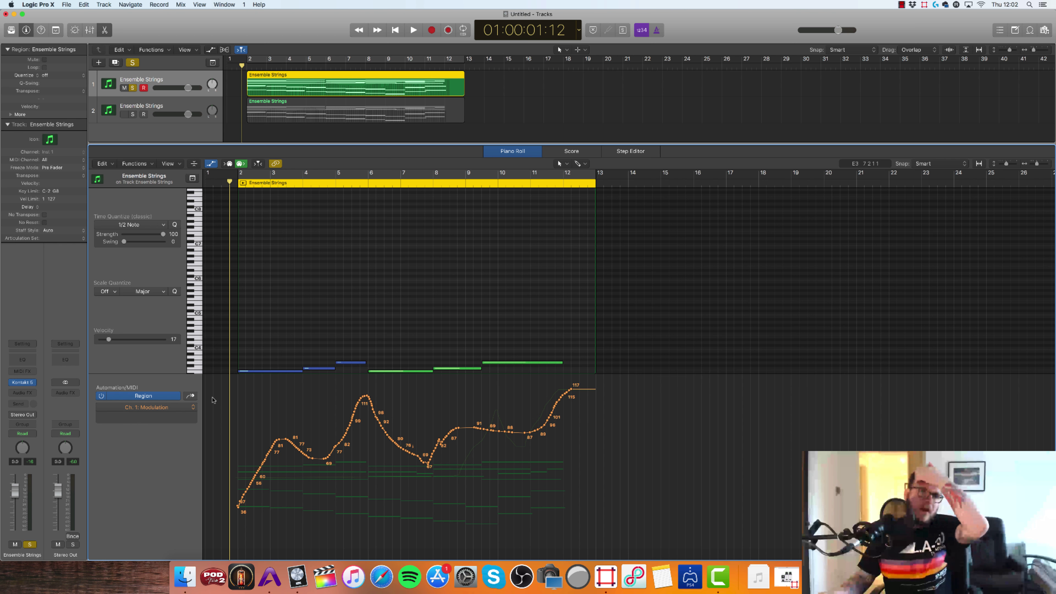
# Step: Select the two notes at bar 11 and lengthen the final G2 note slightly
pyautogui.click(539, 90)
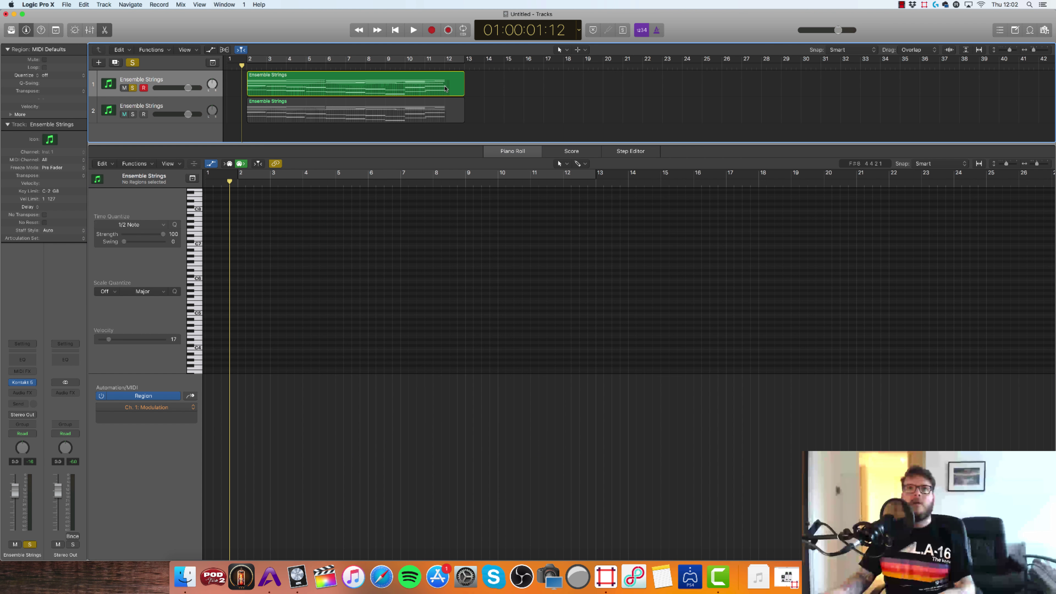
pyautogui.click(445, 88)
pyautogui.click(529, 352)
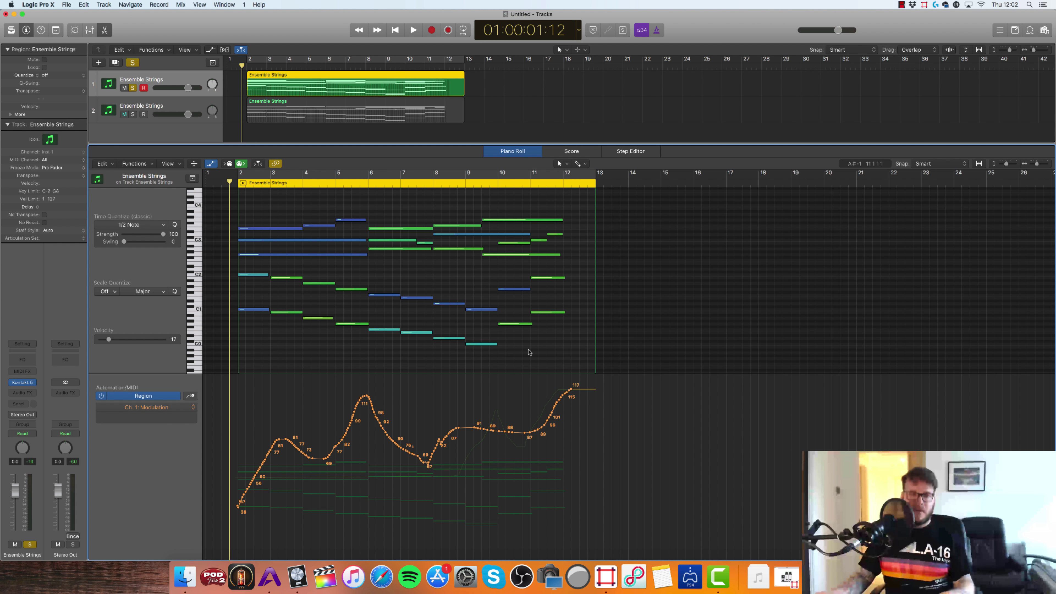
pyautogui.press('super+a')
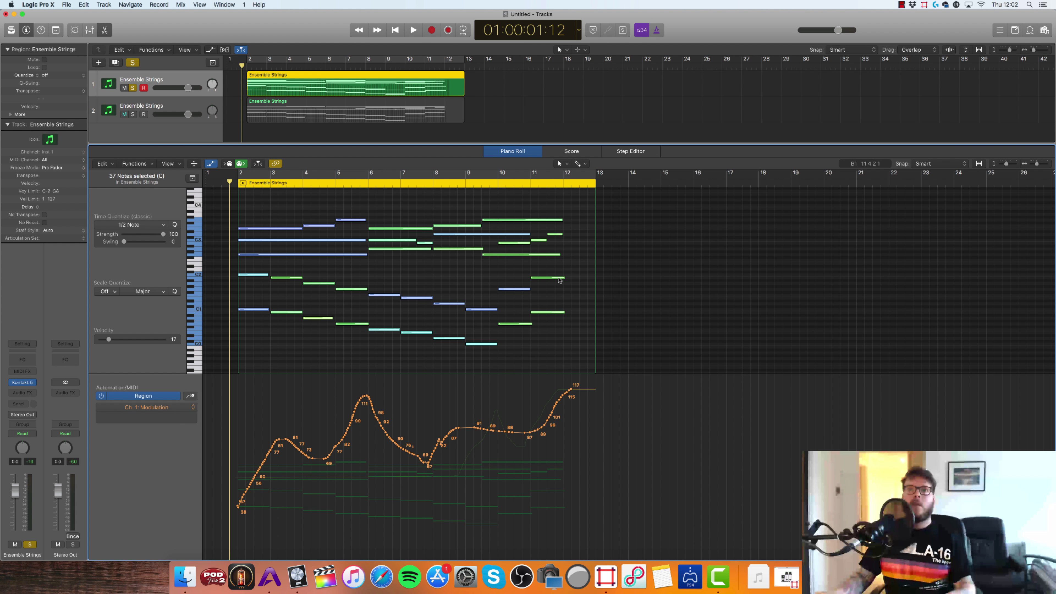
pyautogui.moveTo(570, 269); pyautogui.dragTo(534, 325)
pyautogui.click(562, 313)
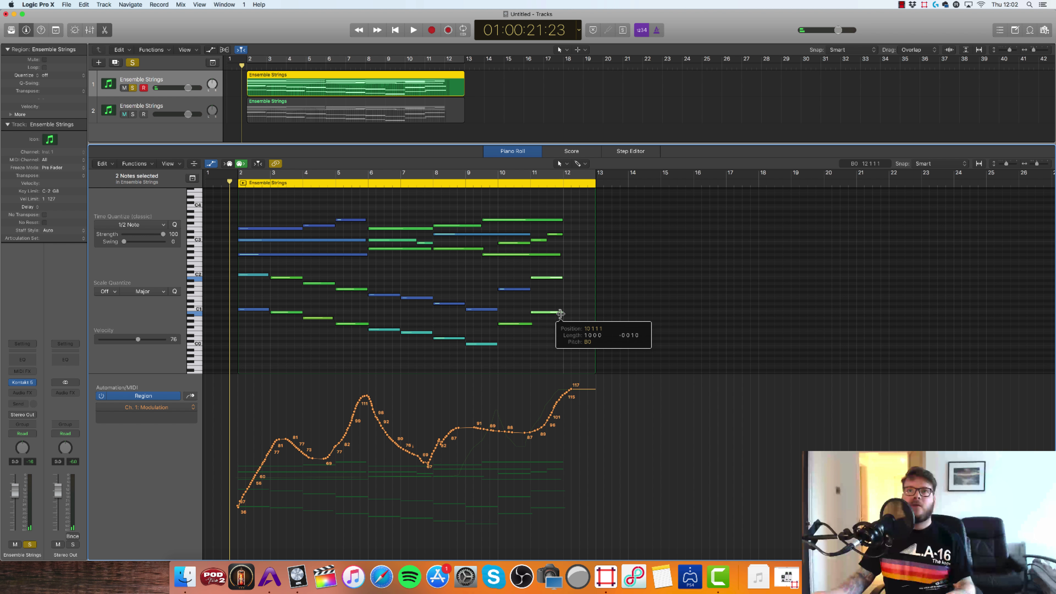
pyautogui.moveTo(560, 255); pyautogui.dragTo(562, 255)
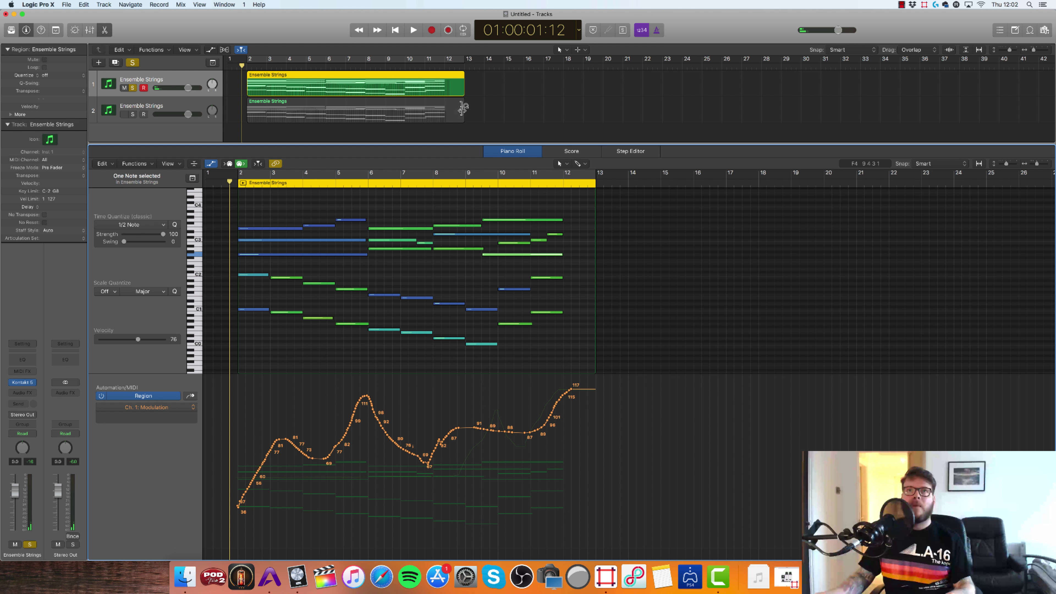
pyautogui.click(465, 109)
# Step: Trim the region to end at bar 12, repeat it at bars 12–22, and select both regions
pyautogui.click(463, 94)
pyautogui.moveTo(462, 95); pyautogui.dragTo(444, 94)
pyautogui.click(420, 87)
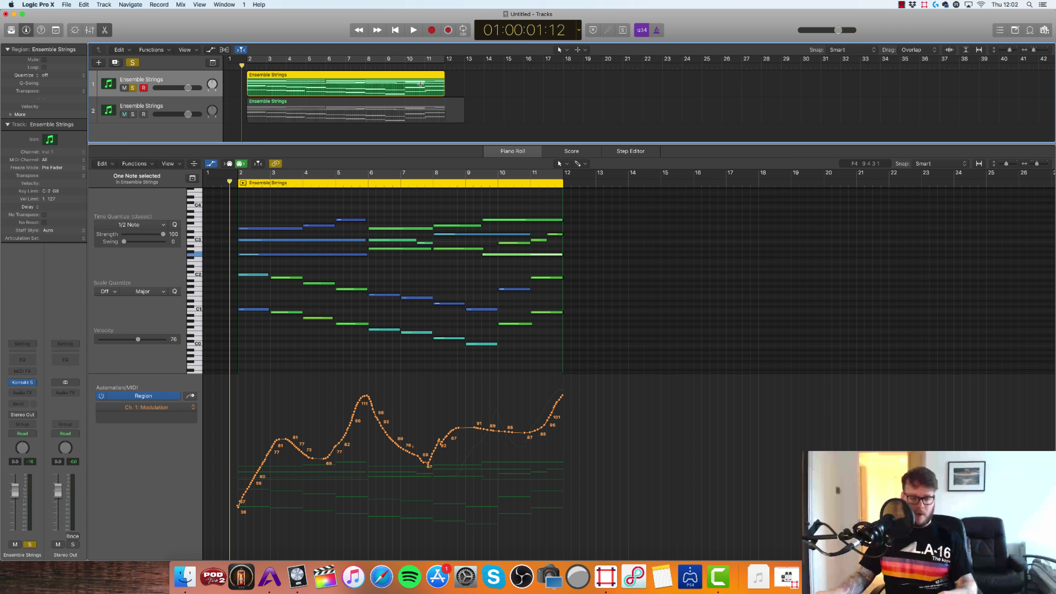
pyautogui.click(442, 64)
pyautogui.press('super+v')
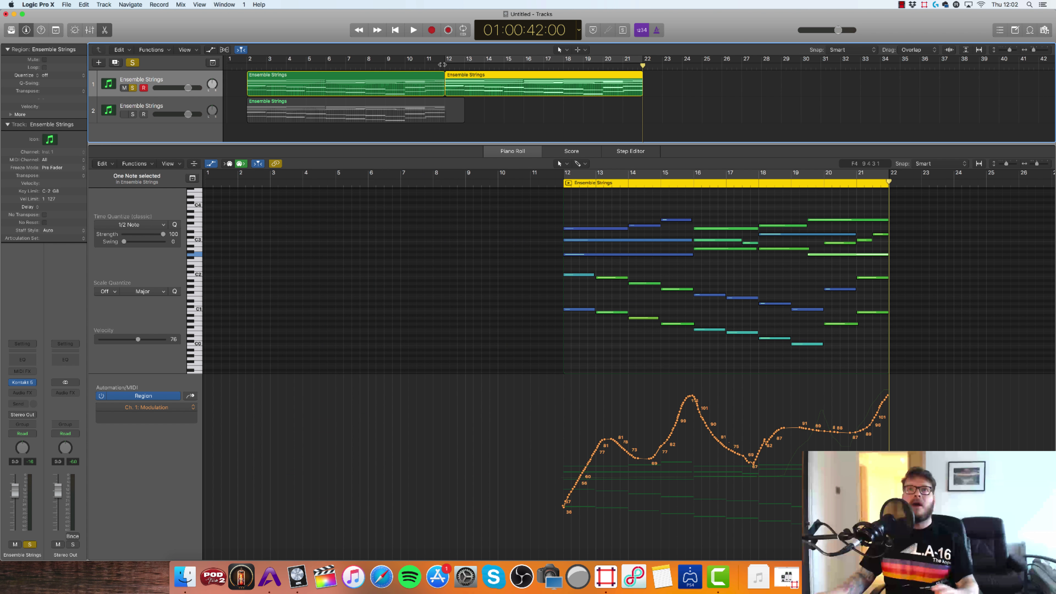
pyautogui.moveTo(235, 81); pyautogui.dragTo(472, 86)
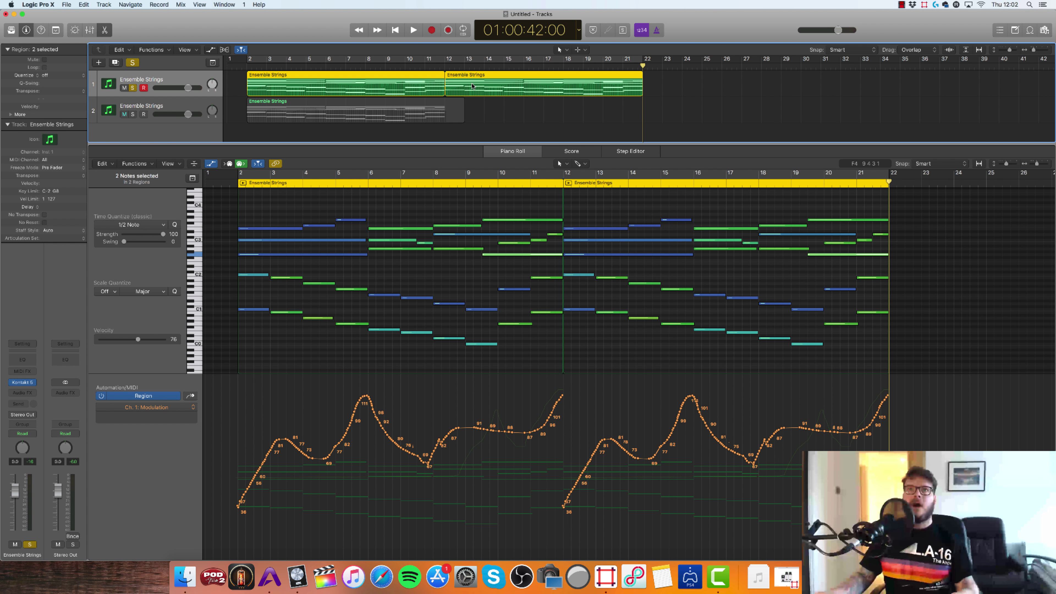
# Step: Join the two Ensemble Strings regions and play the seam from just before bar 11
pyautogui.rightClick(473, 85)
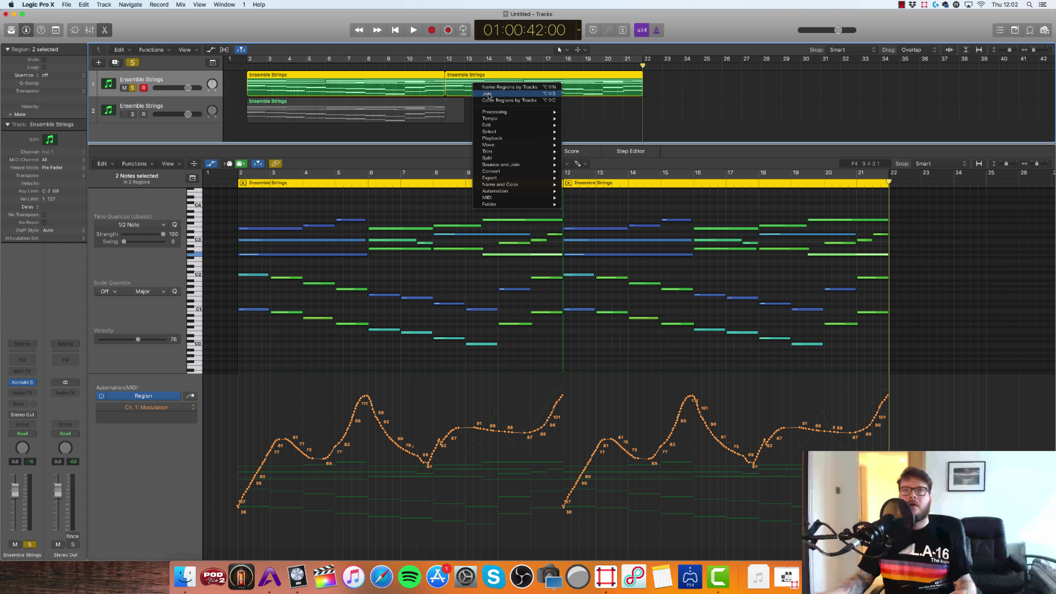
pyautogui.click(487, 94)
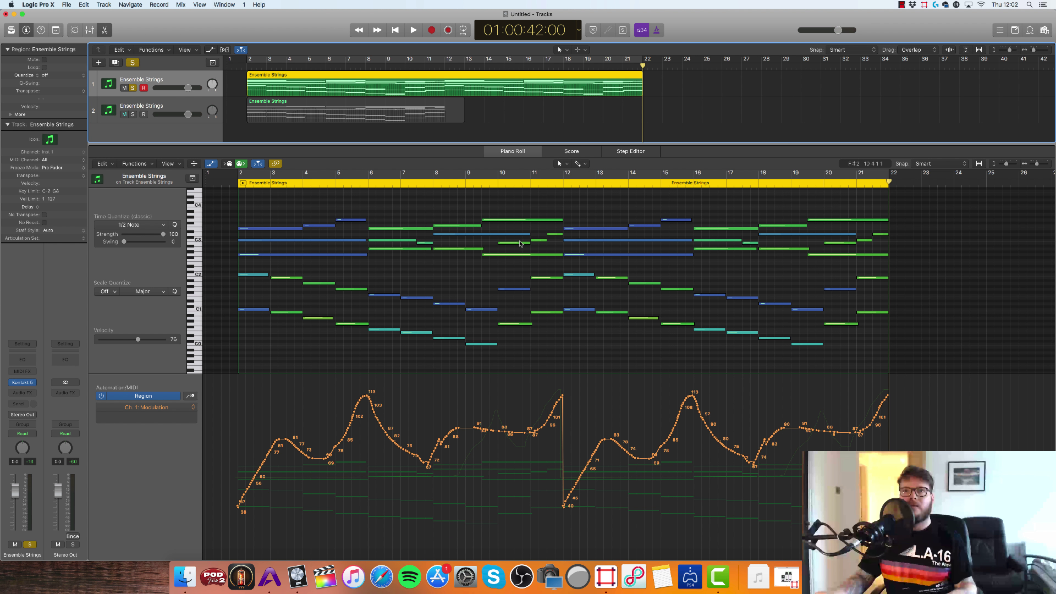
pyautogui.click(525, 185)
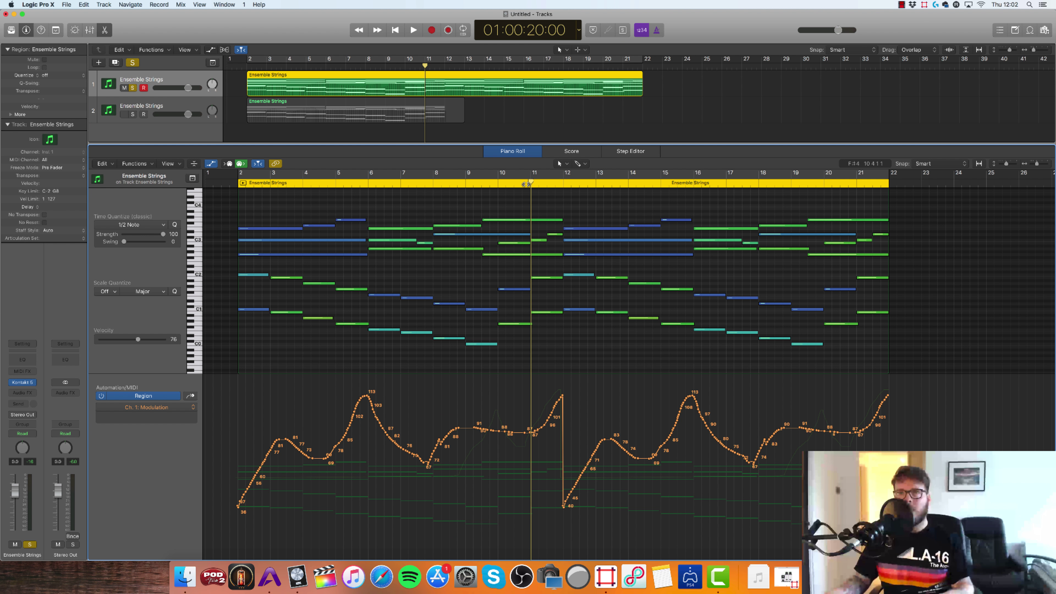
pyautogui.press('space')
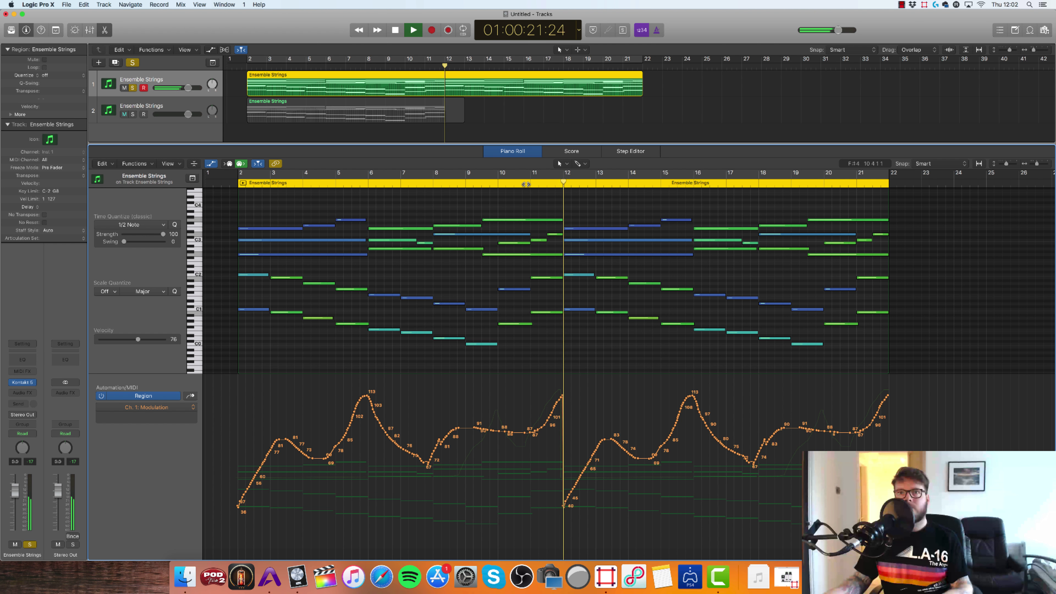
pyautogui.press('space')
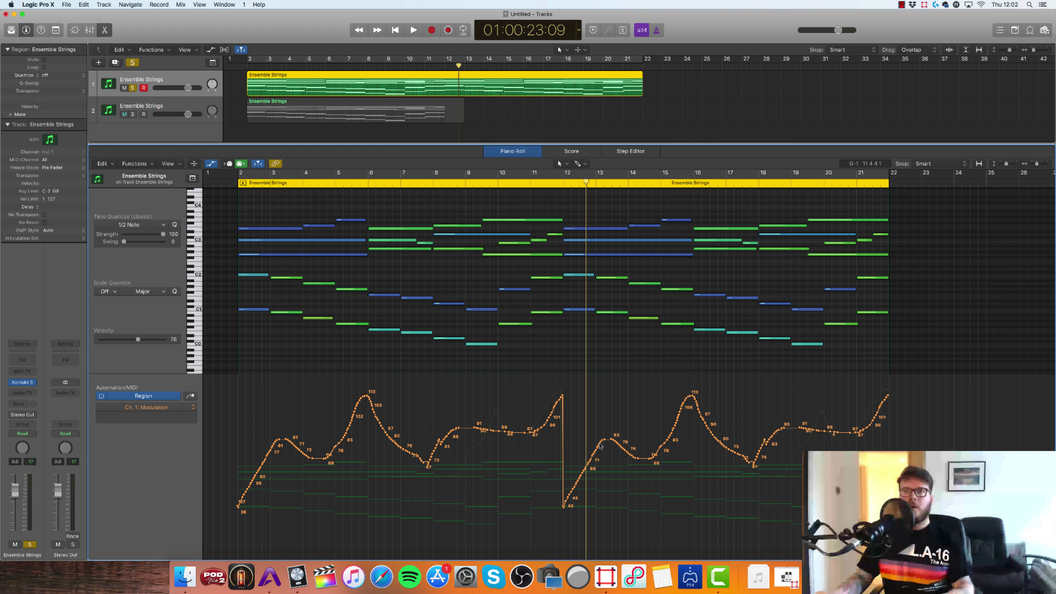
# Step: Redraw the modulation over bars 11–14 into a smooth 87–88 plateau and replay from bar 10.5
pyautogui.moveTo(627, 448)
pyautogui.mouseDown()
pyautogui.moveTo(586, 437)
pyautogui.moveTo(574, 416)
pyautogui.moveTo(554, 409)
pyautogui.moveTo(541, 428)
pyautogui.moveTo(562, 413)
pyautogui.moveTo(581, 429)
pyautogui.moveTo(556, 412)
pyautogui.moveTo(542, 433)
pyautogui.moveTo(521, 431)
pyautogui.moveTo(557, 439)
pyautogui.moveTo(597, 426)
pyautogui.moveTo(622, 443)
pyautogui.mouseUp()
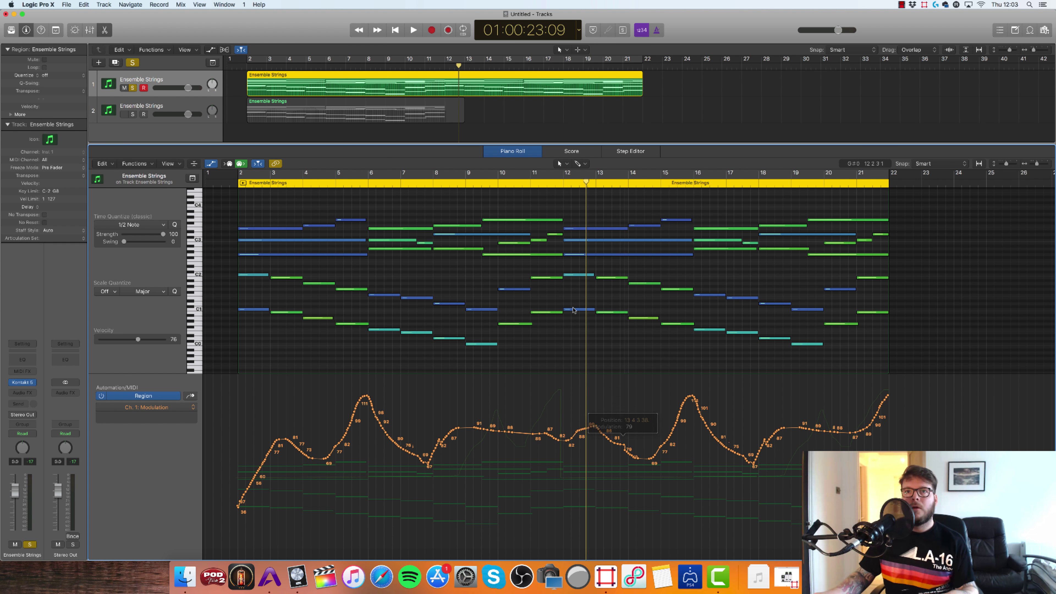
pyautogui.click(522, 183)
pyautogui.press('space')
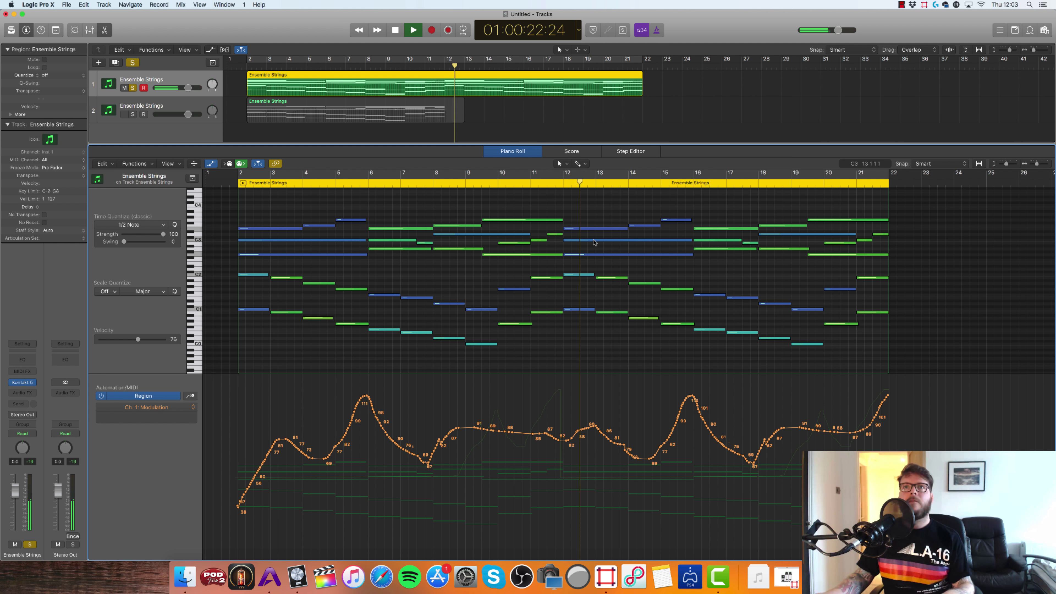
# Step: Undo back to the bar-12 region and repeat all 37 notes so the region runs to bar 22
pyautogui.press('space')
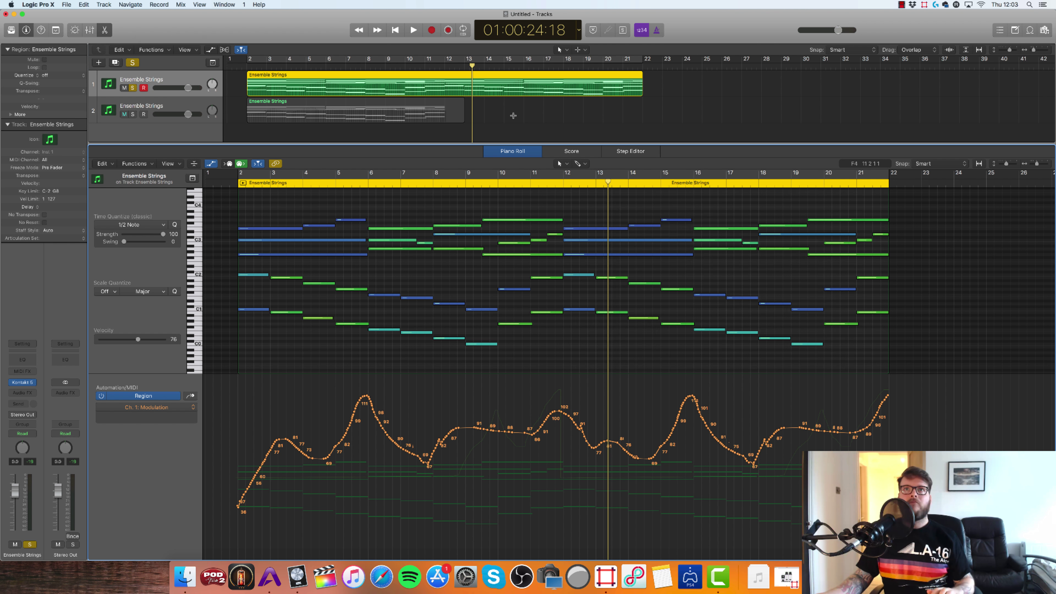
pyautogui.press('super+z')
pyautogui.click(470, 288)
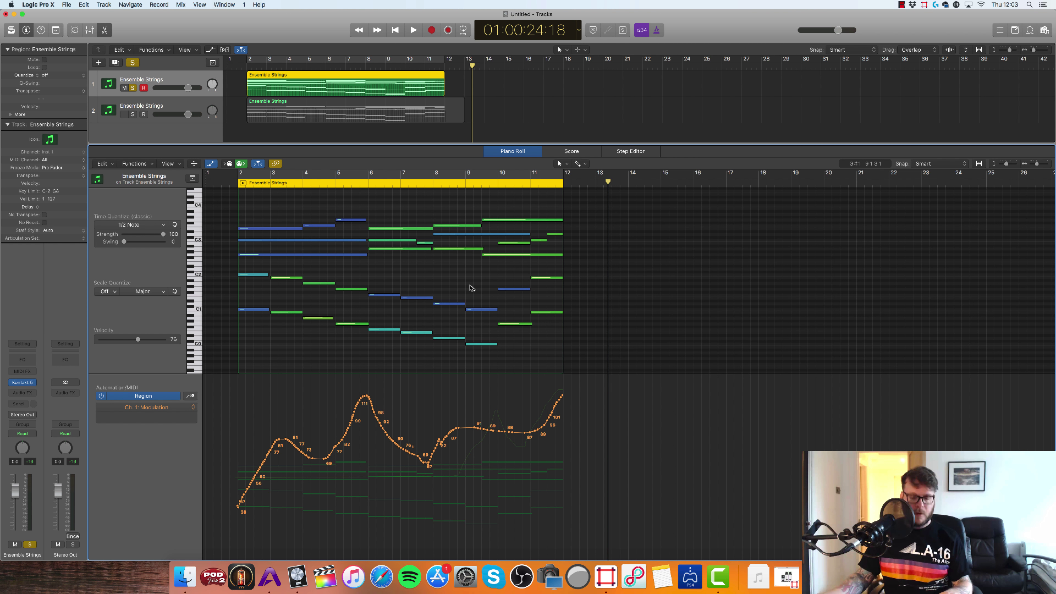
pyautogui.press('super+a')
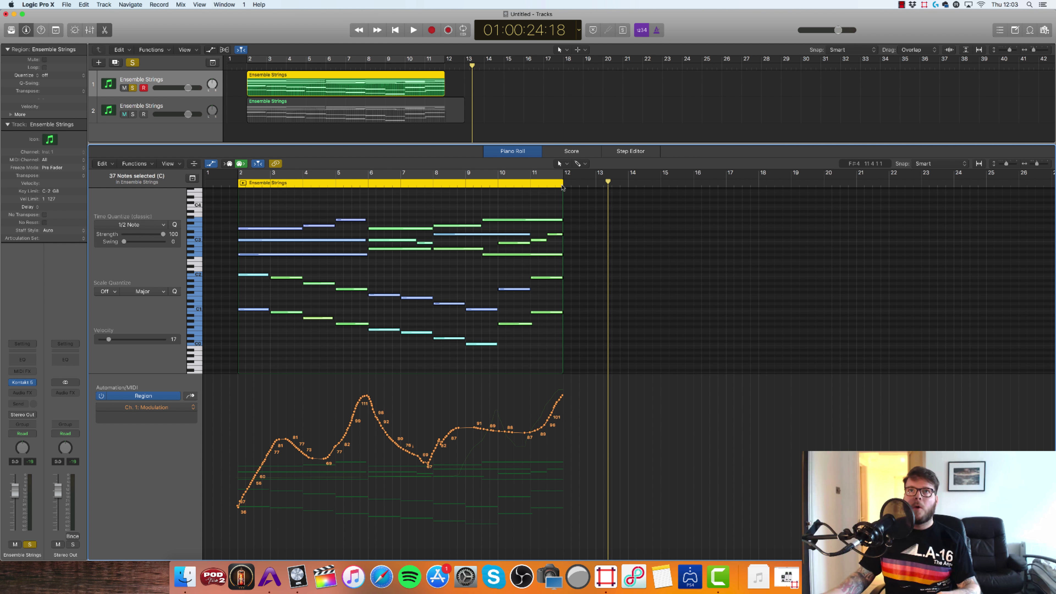
pyautogui.press('super+r')
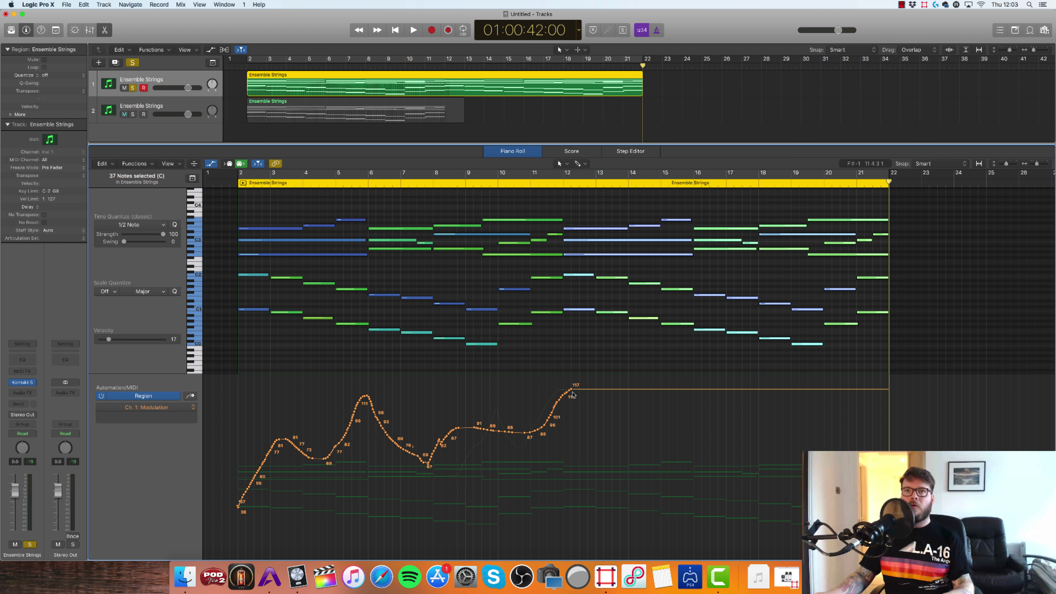
# Step: Copy the whole modulation curve and paste it starting at bar 12
pyautogui.click(572, 391)
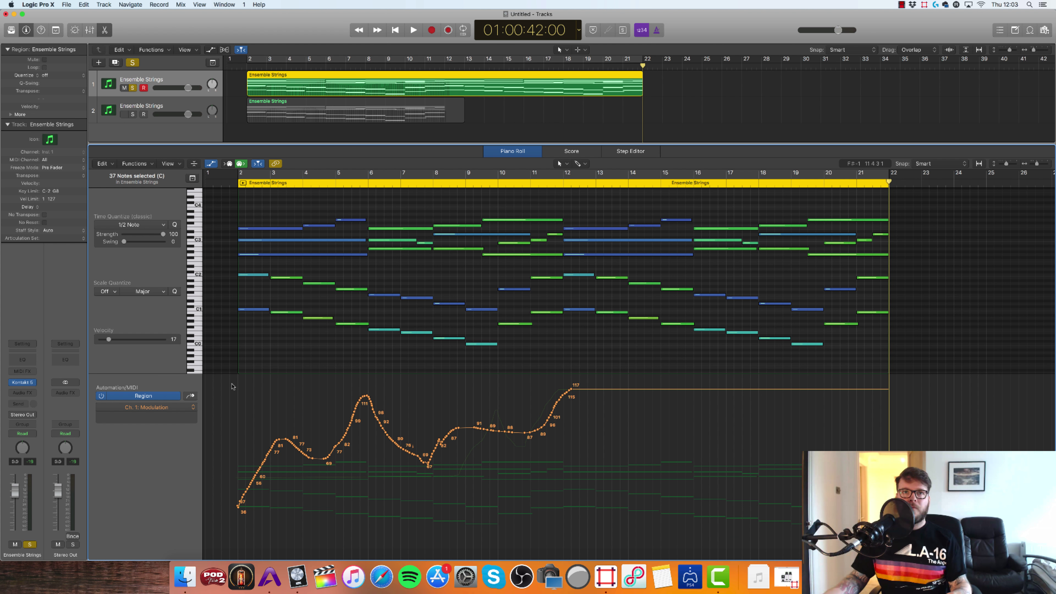
pyautogui.moveTo(223, 382); pyautogui.dragTo(566, 534)
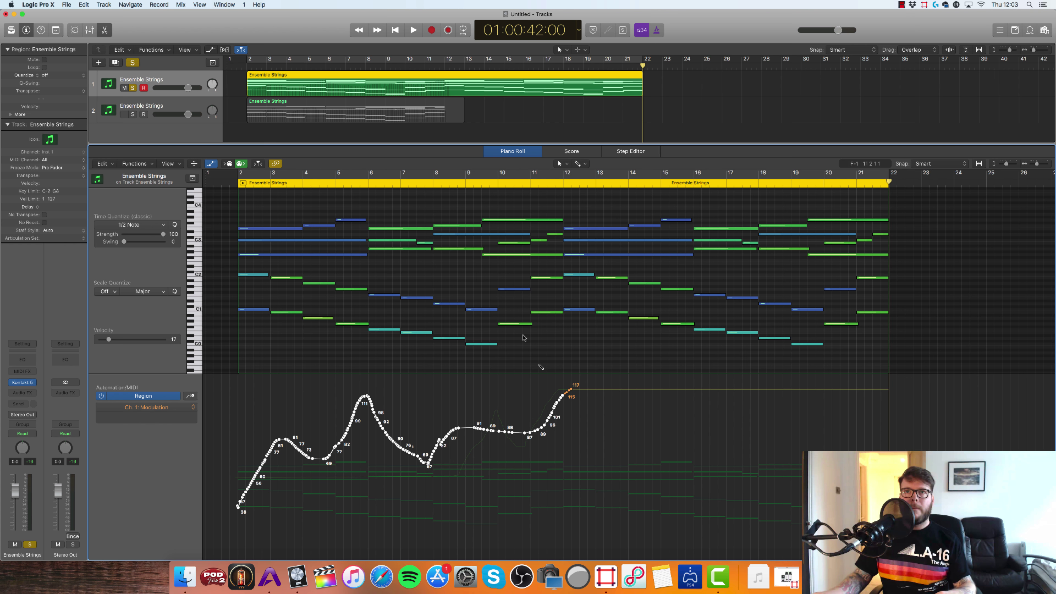
pyautogui.click(562, 183)
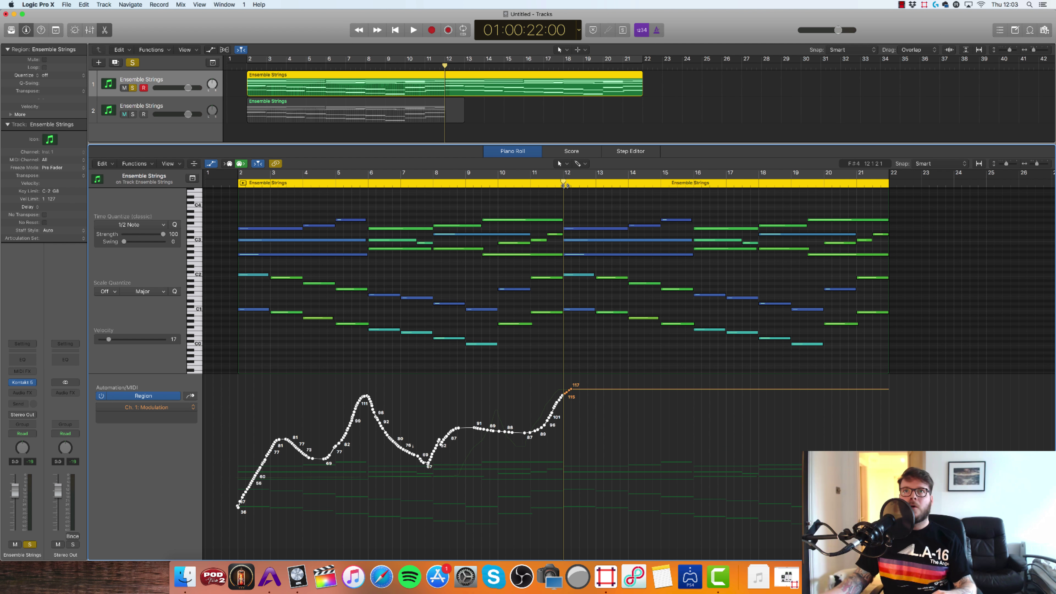
pyautogui.press('super+v')
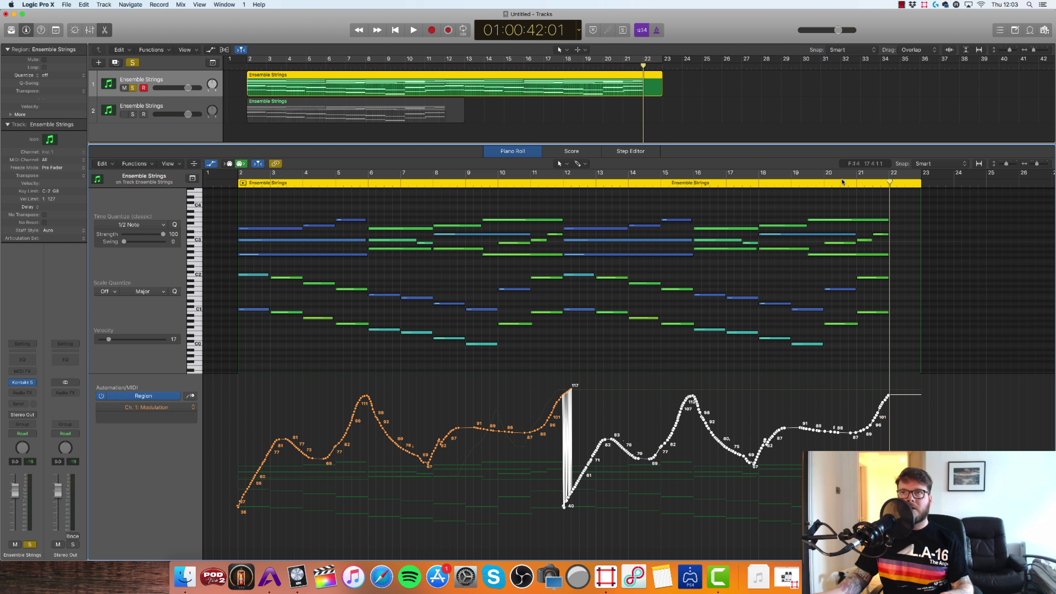
# Step: Pencil over bars 11–12 to smooth the modulation spike where the copy begins
pyautogui.moveTo(1036, 164); pyautogui.dragTo(1038, 169)
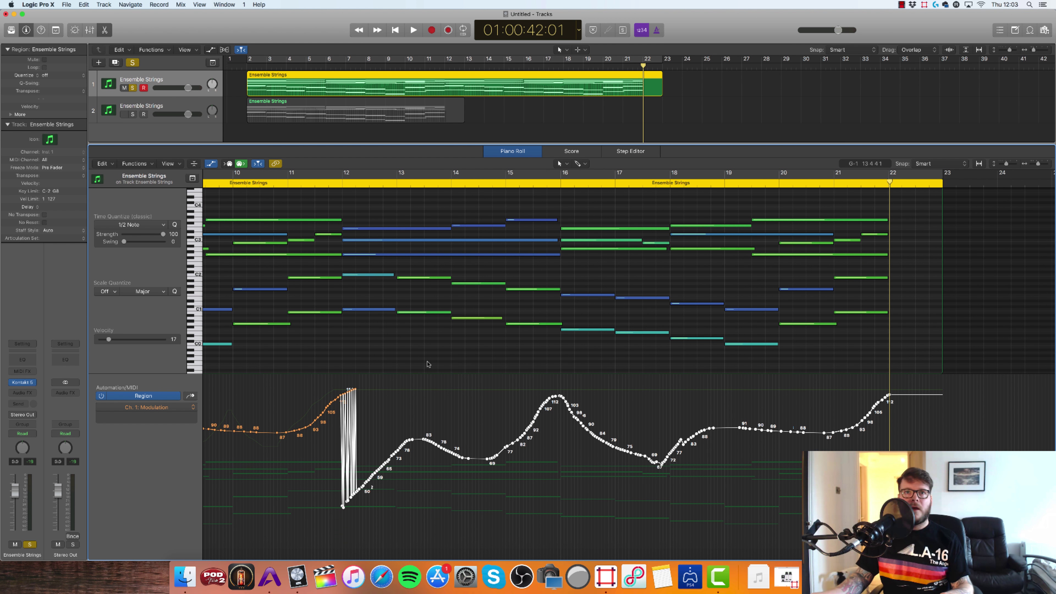
pyautogui.click(402, 383)
pyautogui.hscroll(-10, 750, 438)
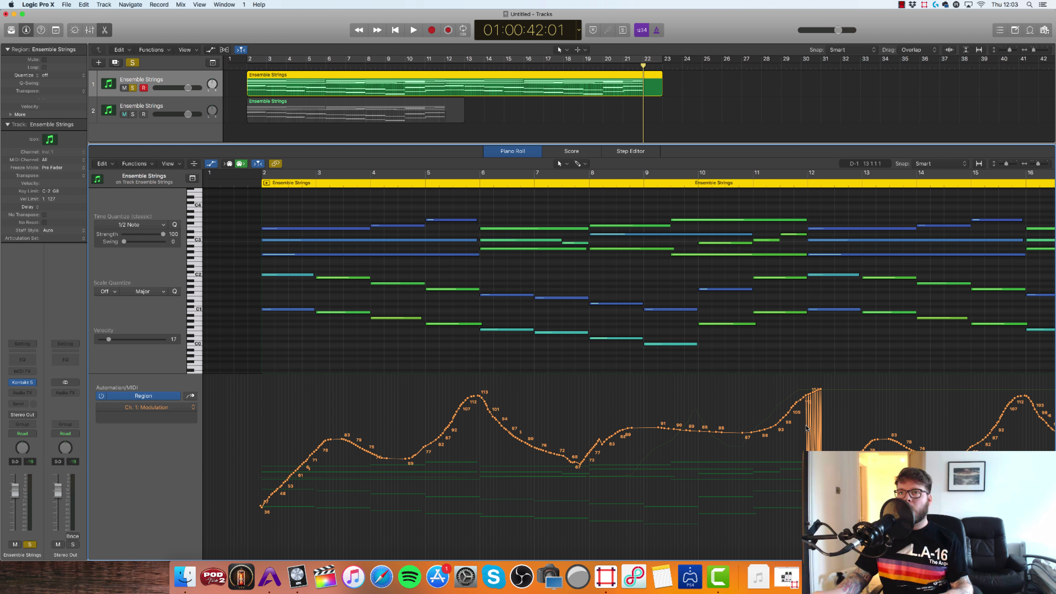
pyautogui.moveTo(757, 432)
pyautogui.mouseDown()
pyautogui.moveTo(808, 403)
pyautogui.moveTo(825, 432)
pyautogui.moveTo(863, 449)
pyautogui.moveTo(886, 439)
pyautogui.moveTo(916, 448)
pyautogui.mouseUp()
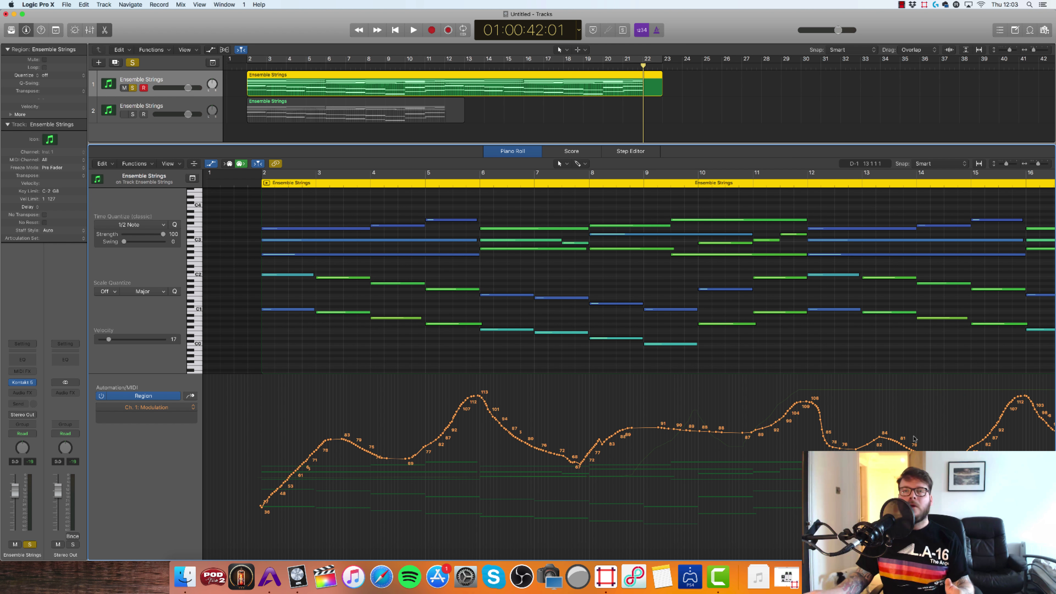
pyautogui.hscroll(5, 714, 207)
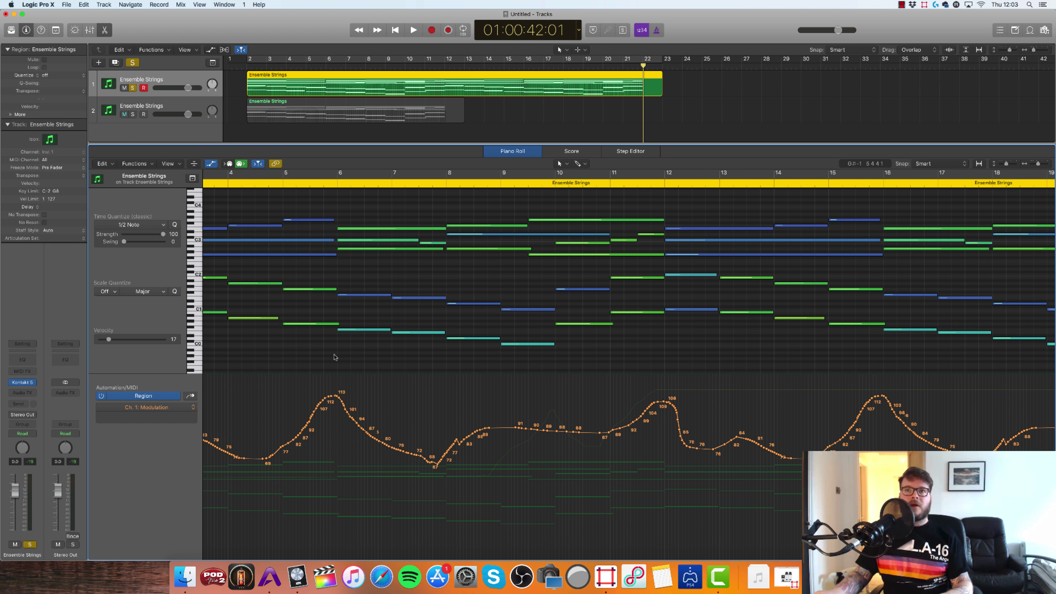
pyautogui.hscroll(2, 343, 357)
# Step: Paste the Ctrl 21 curve at bar 12, redraw its drop smoothly, then play back to check
pyautogui.click(190, 396)
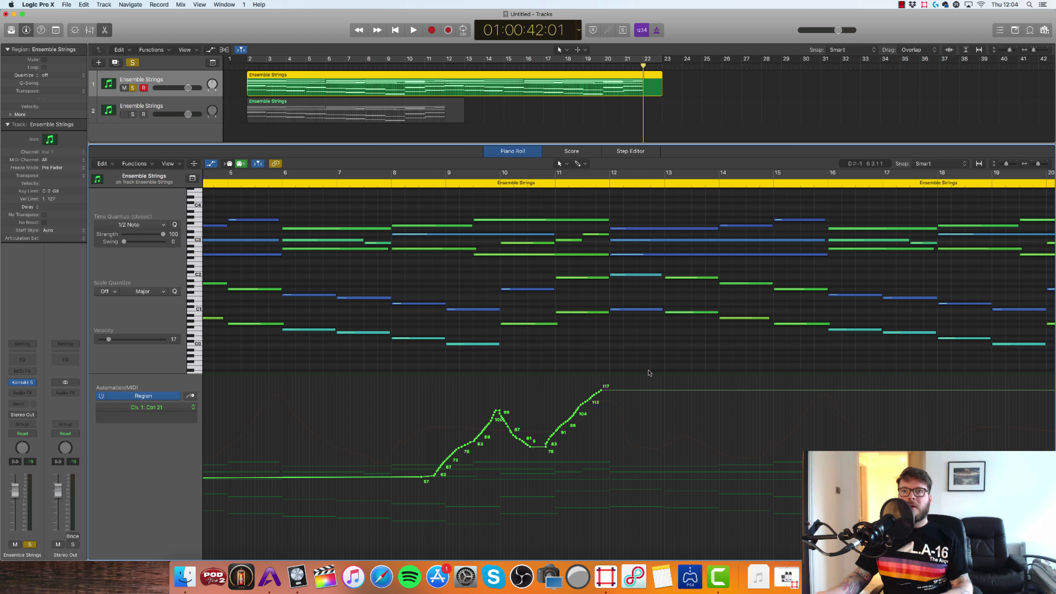
pyautogui.scroll(-3, 728, 349)
pyautogui.hscroll(-3, 728, 349)
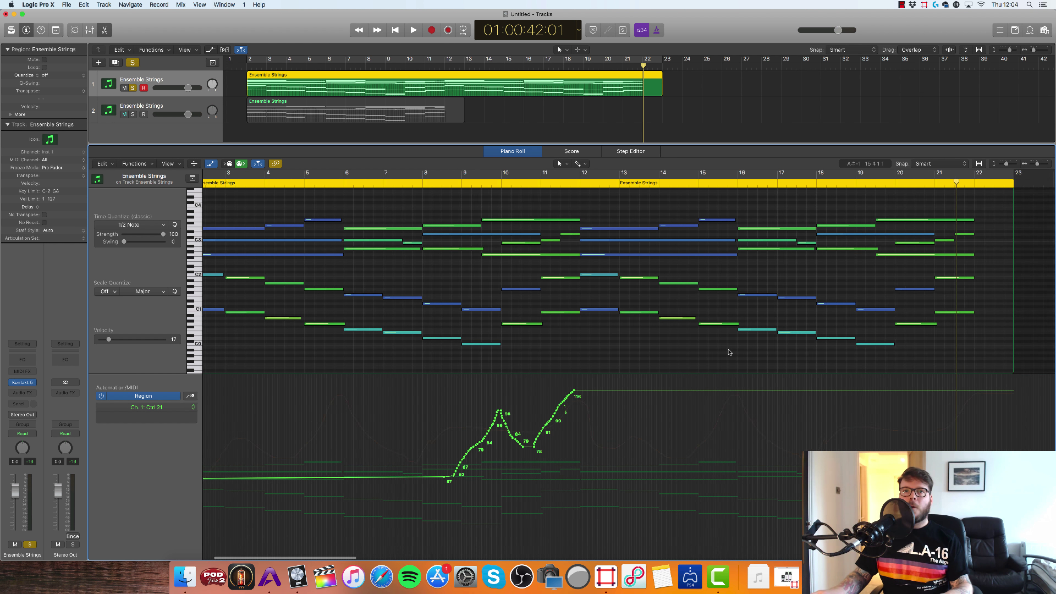
pyautogui.moveTo(244, 382); pyautogui.dragTo(635, 540)
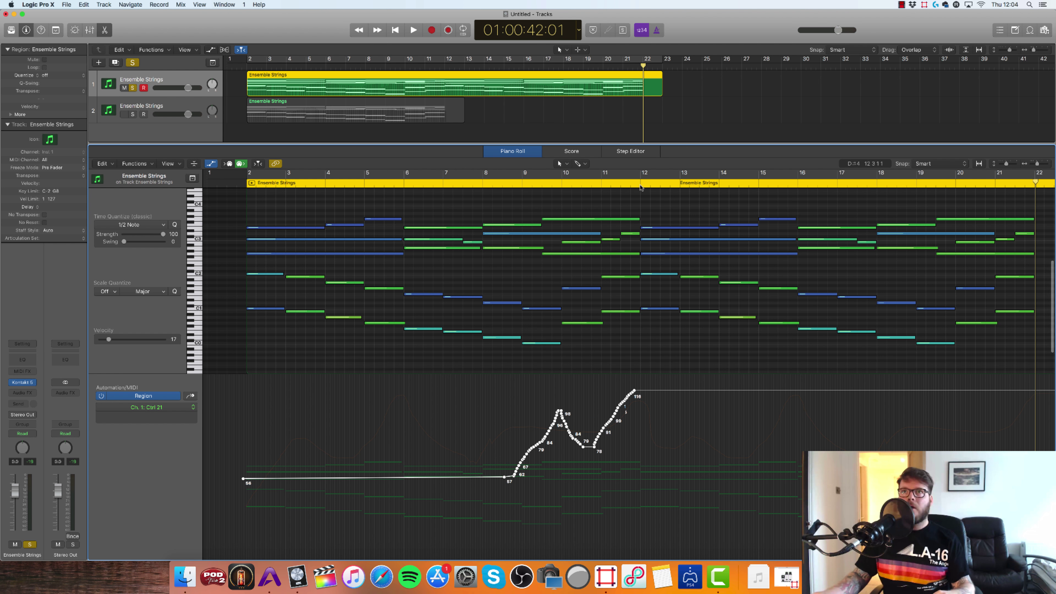
pyautogui.press('super+v')
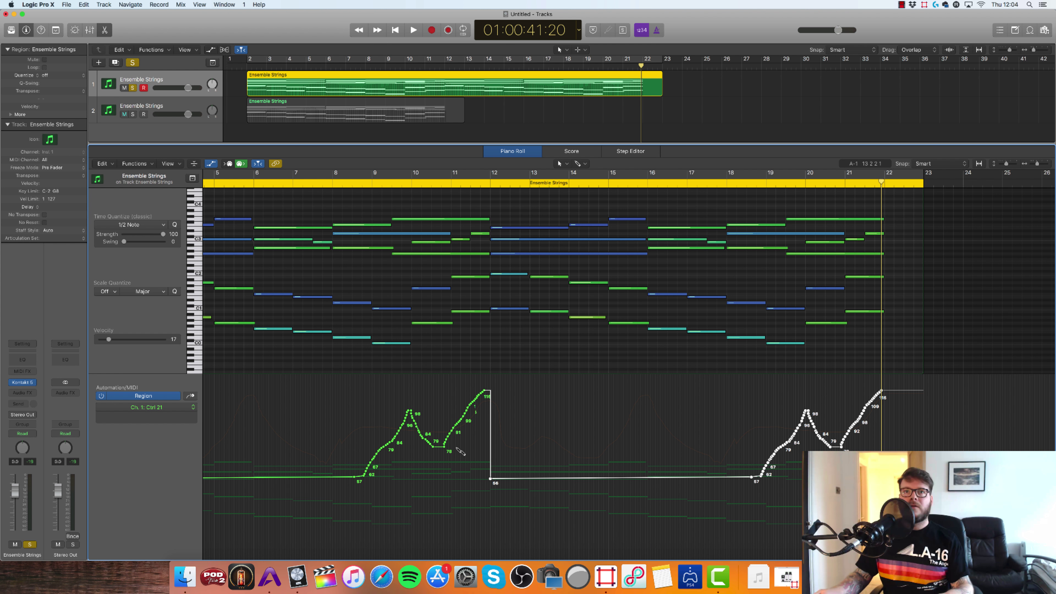
pyautogui.moveTo(514, 483)
pyautogui.mouseDown()
pyautogui.moveTo(488, 418)
pyautogui.moveTo(500, 445)
pyautogui.moveTo(498, 429)
pyautogui.moveTo(470, 423)
pyautogui.moveTo(487, 425)
pyautogui.moveTo(508, 455)
pyautogui.moveTo(536, 463)
pyautogui.moveTo(566, 455)
pyautogui.moveTo(783, 451)
pyautogui.mouseUp()
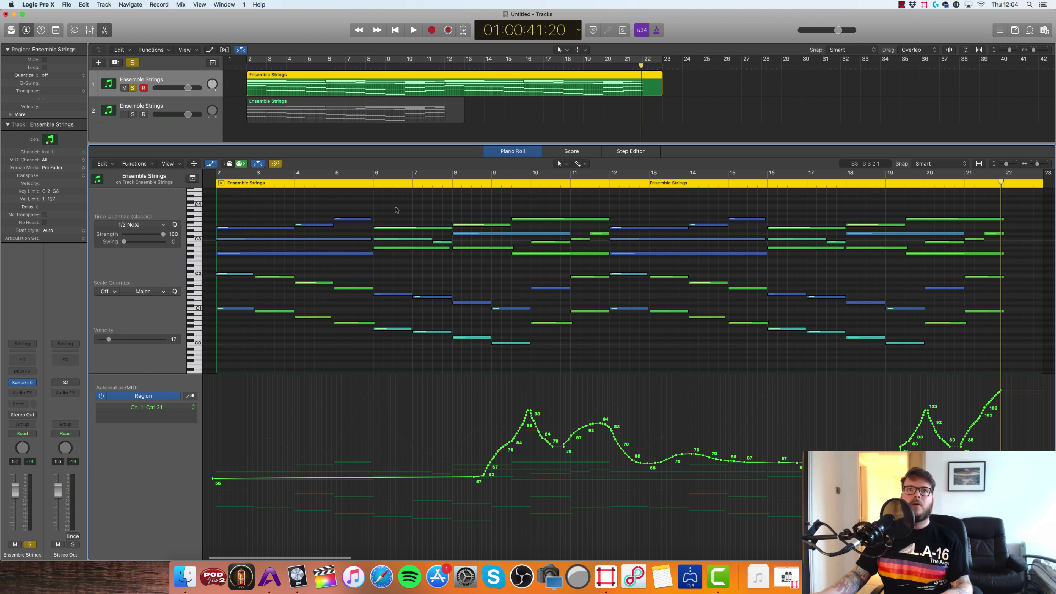
pyautogui.press('Return')
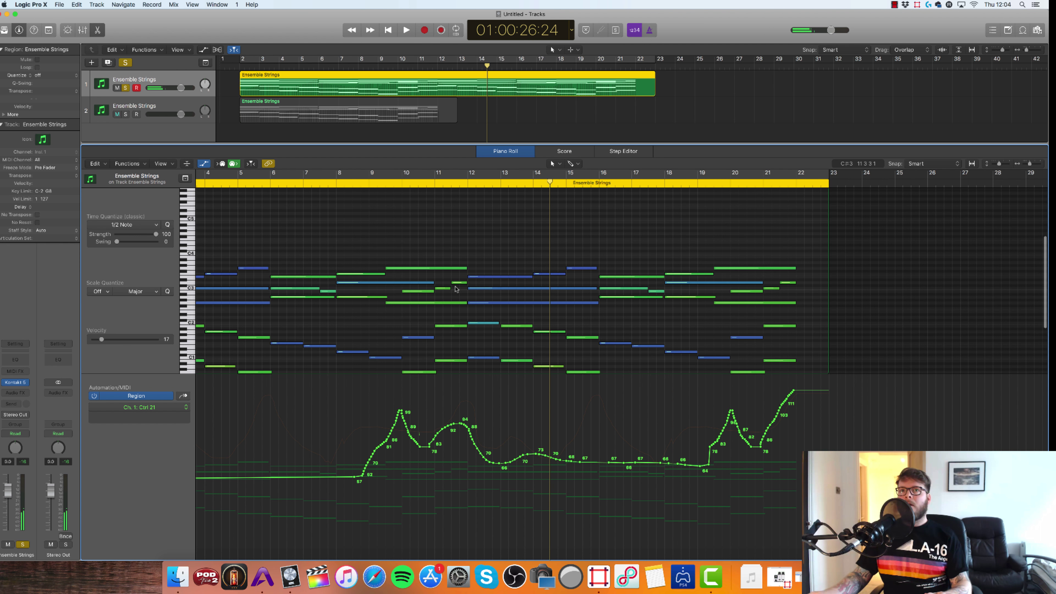
# Step: Marquee-select the 37 notes from bar 12 to the region's end and return the playhead before bar 12
pyautogui.scroll(-3, 455, 289)
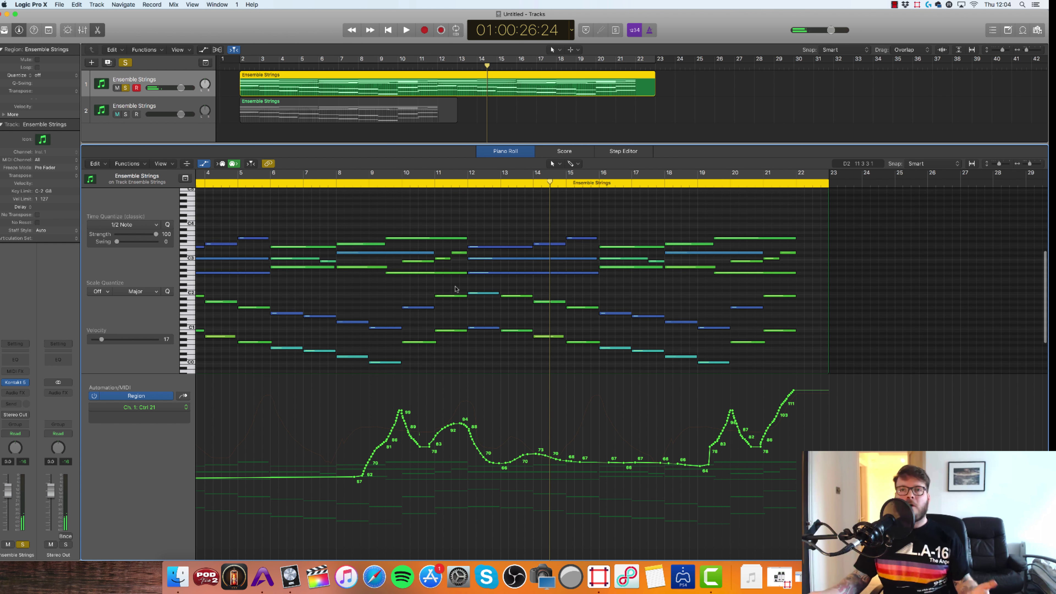
pyautogui.hscroll(1, 525, 228)
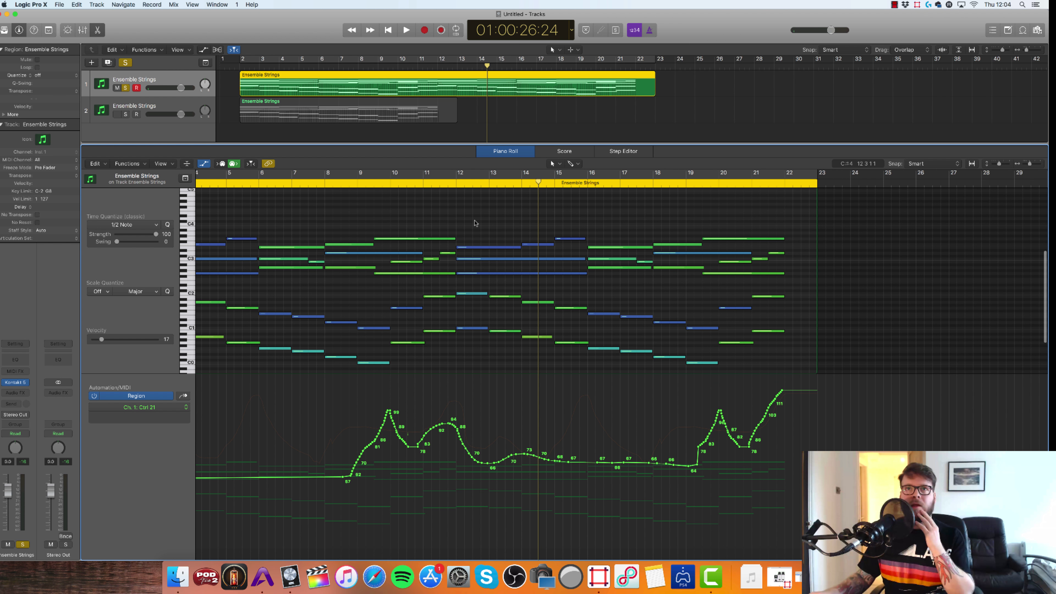
pyautogui.moveTo(472, 206); pyautogui.dragTo(790, 368)
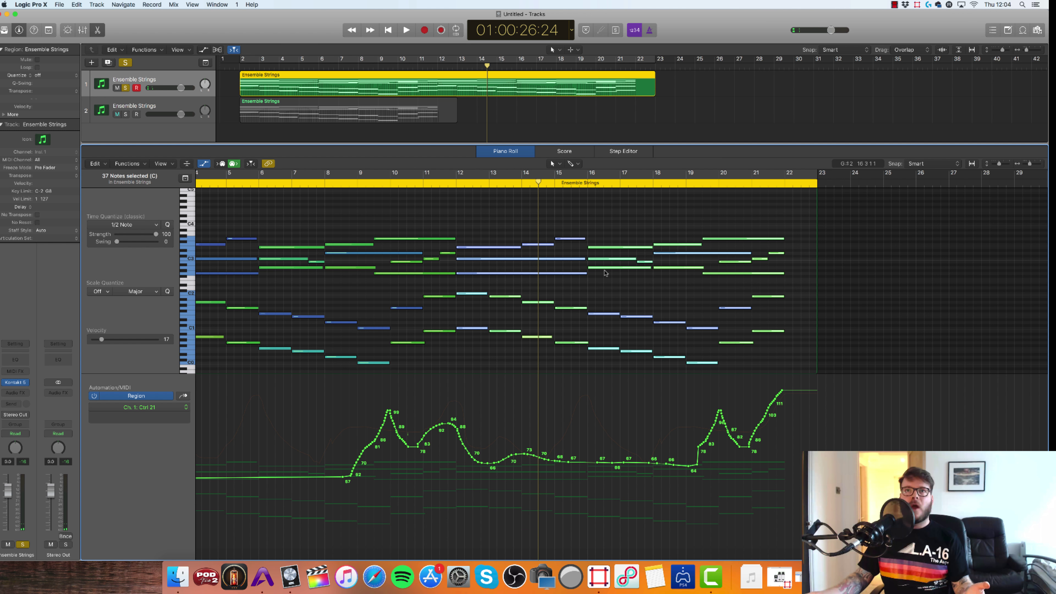
pyautogui.hscroll(3, 605, 273)
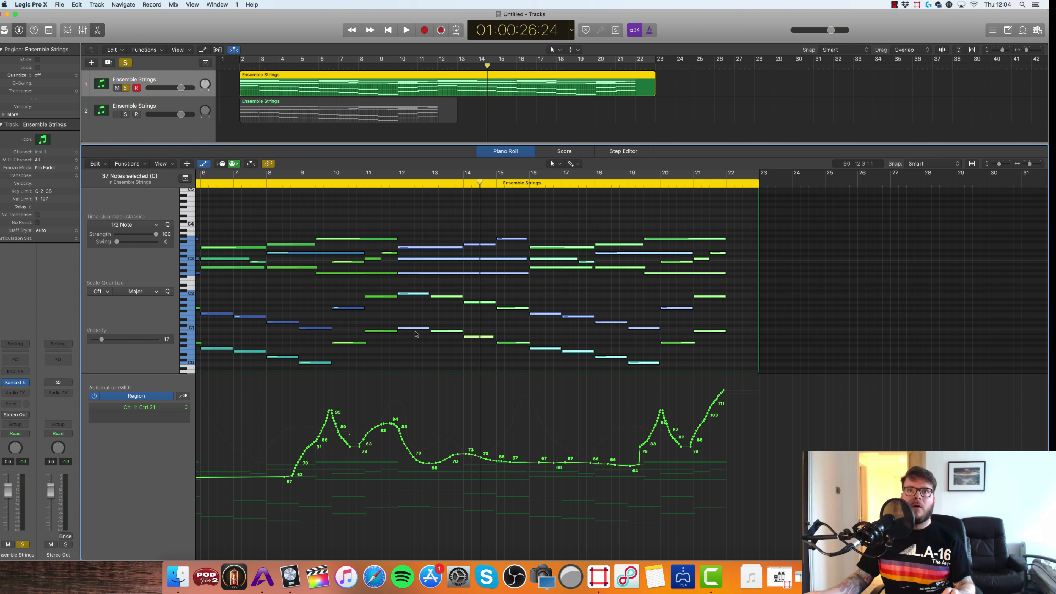
pyautogui.scroll(3, 416, 291)
pyautogui.click(379, 173)
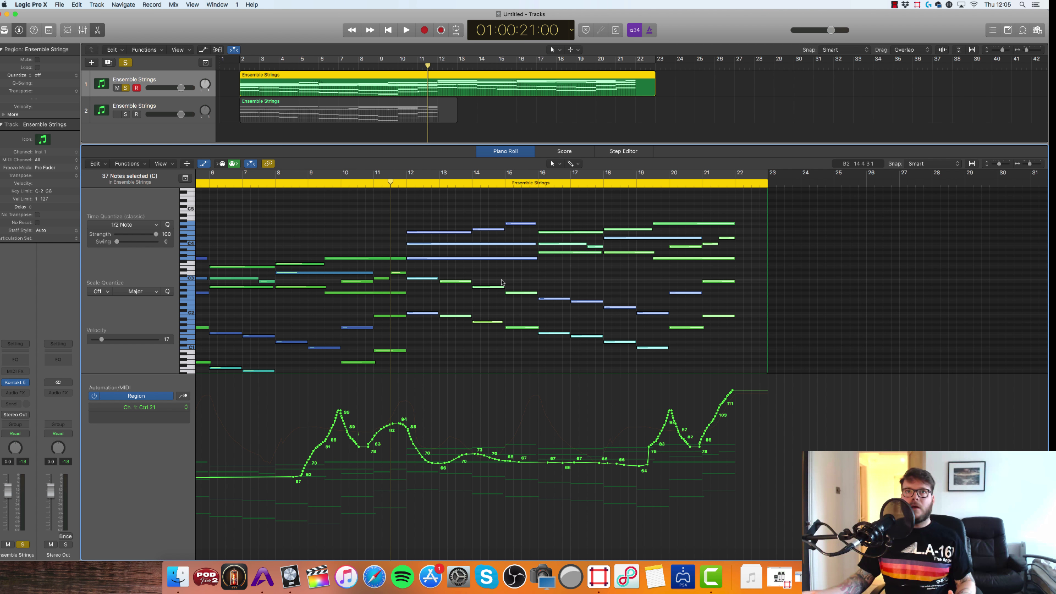
# Step: Option-drag a copy of the 37 selected notes down 11 semitones beneath the originals
pyautogui.scroll(2, 502, 282)
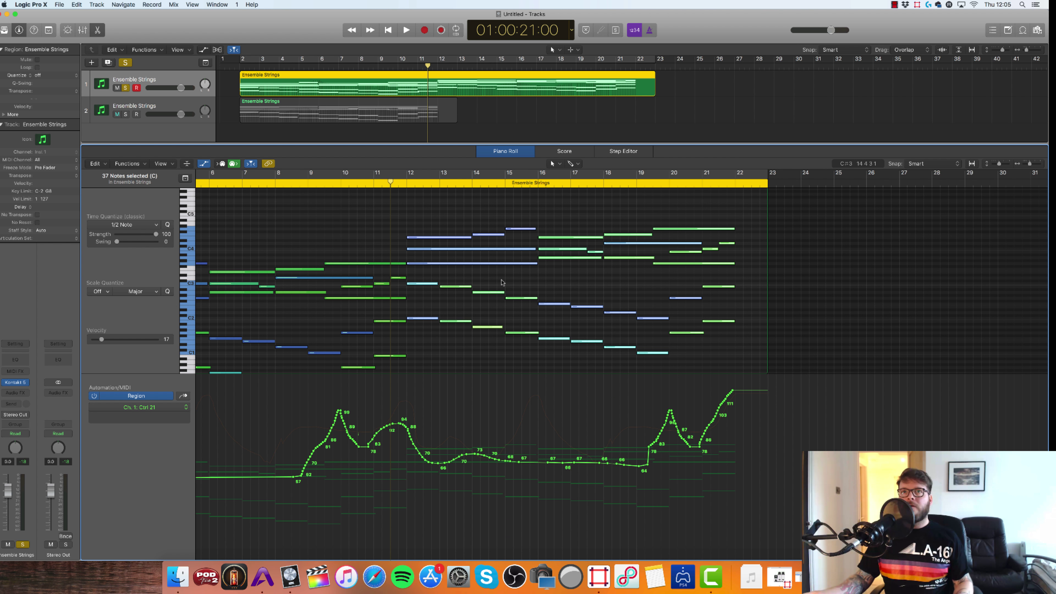
pyautogui.scroll(-6, 502, 282)
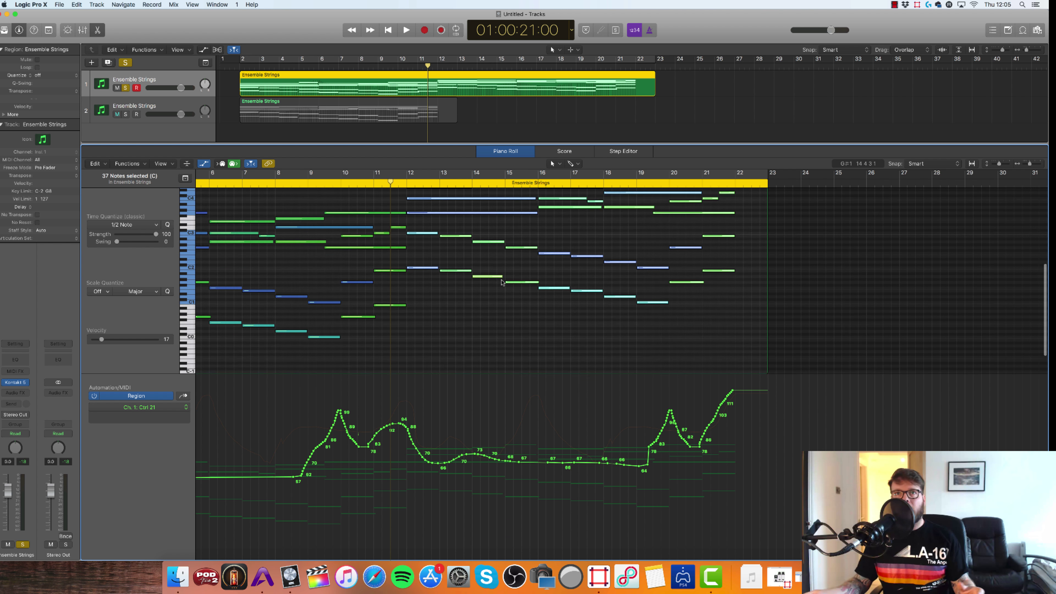
pyautogui.scroll(3, 440, 265)
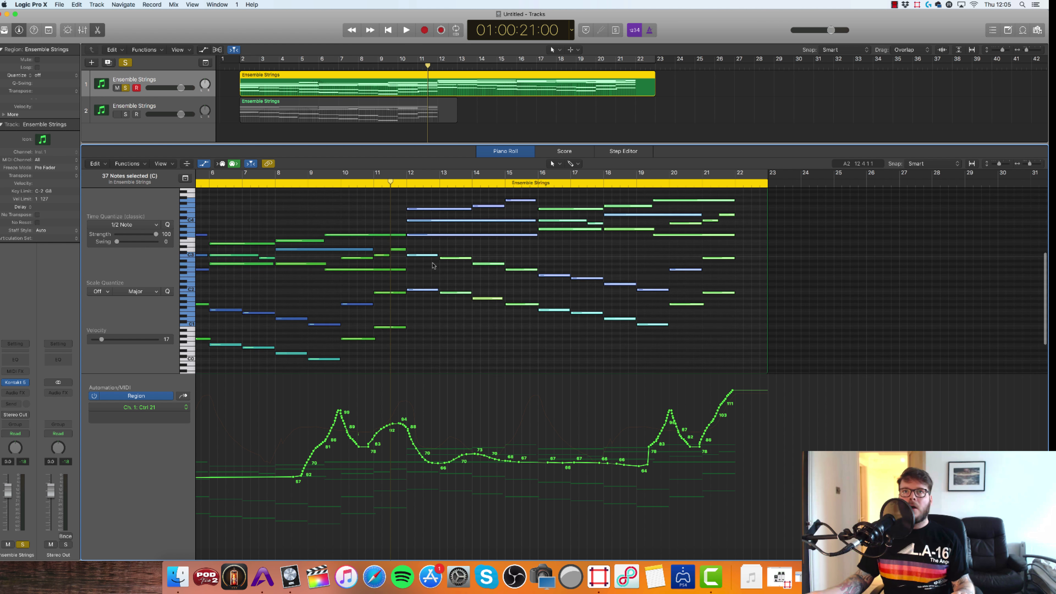
pyautogui.hscroll(-1, 432, 265)
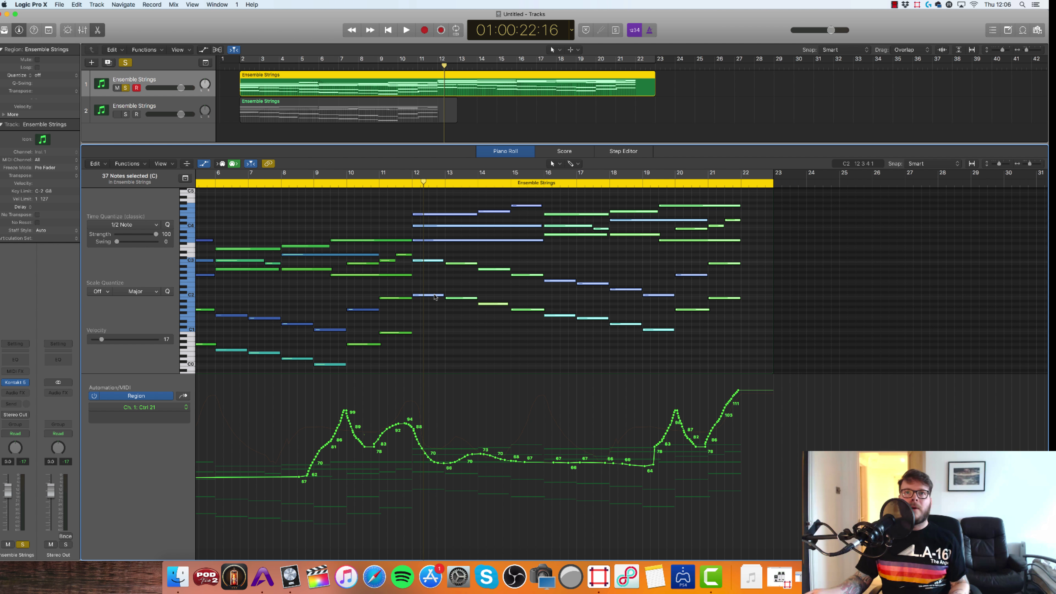
pyautogui.moveTo(434, 296)
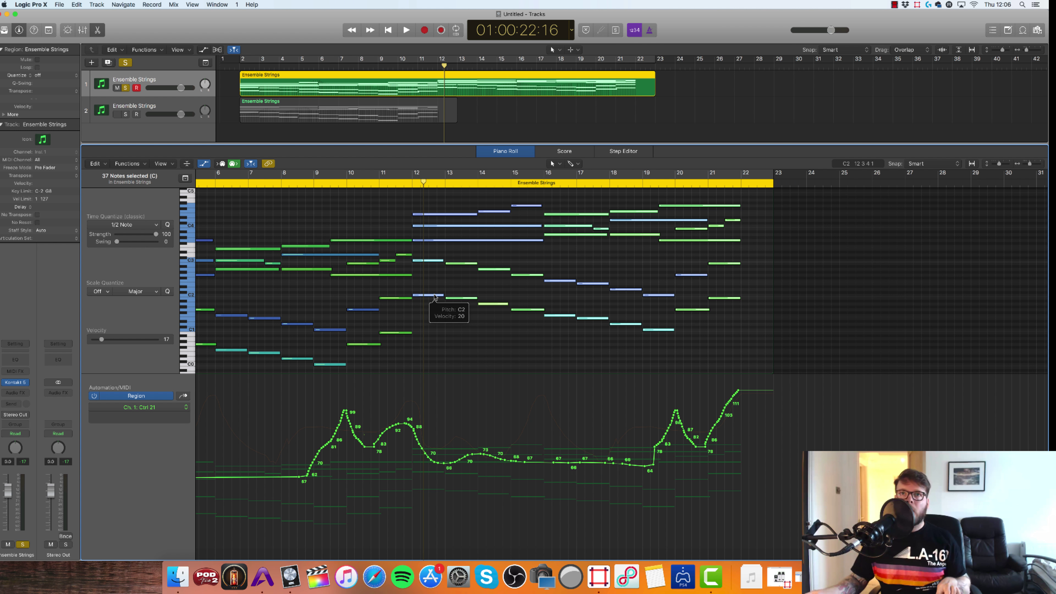
pyautogui.keyDown('alt'); pyautogui.click(434, 296); pyautogui.keyUp('alt')
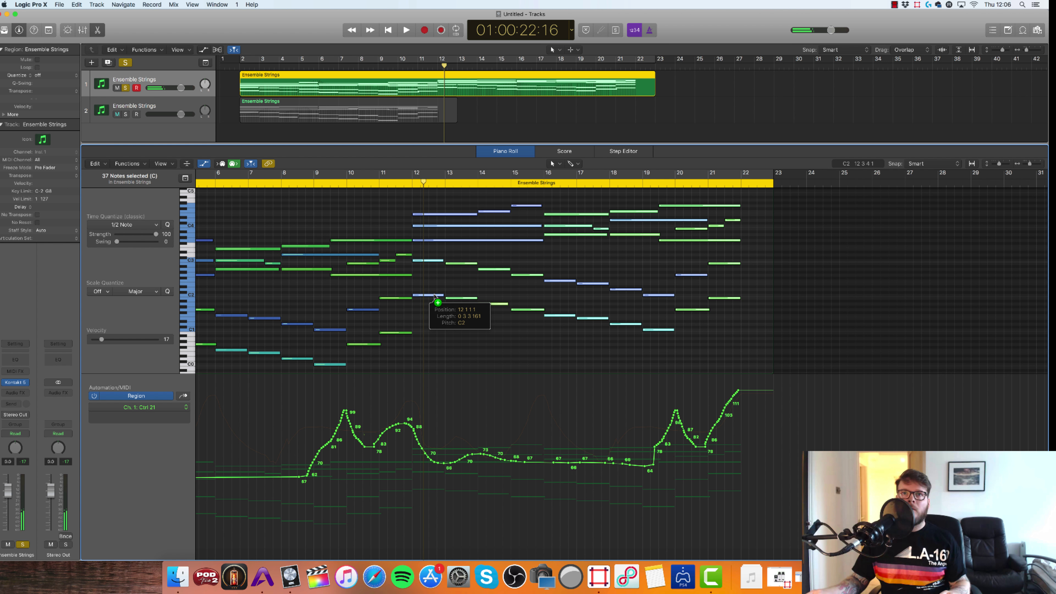
pyautogui.moveTo(434, 296); pyautogui.dragTo(435, 331)
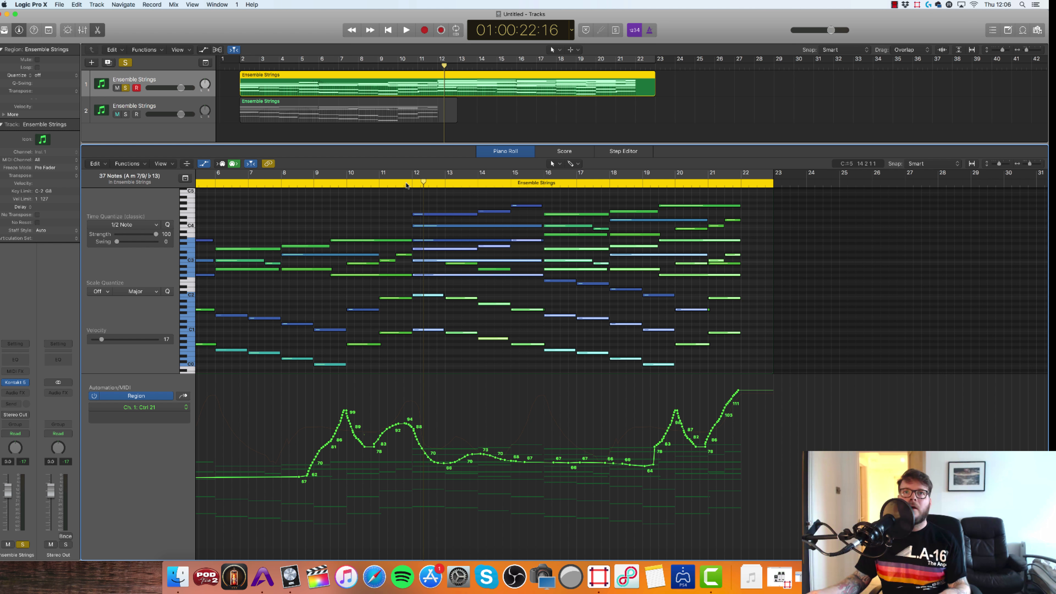
pyautogui.click(382, 185)
pyautogui.press('space')
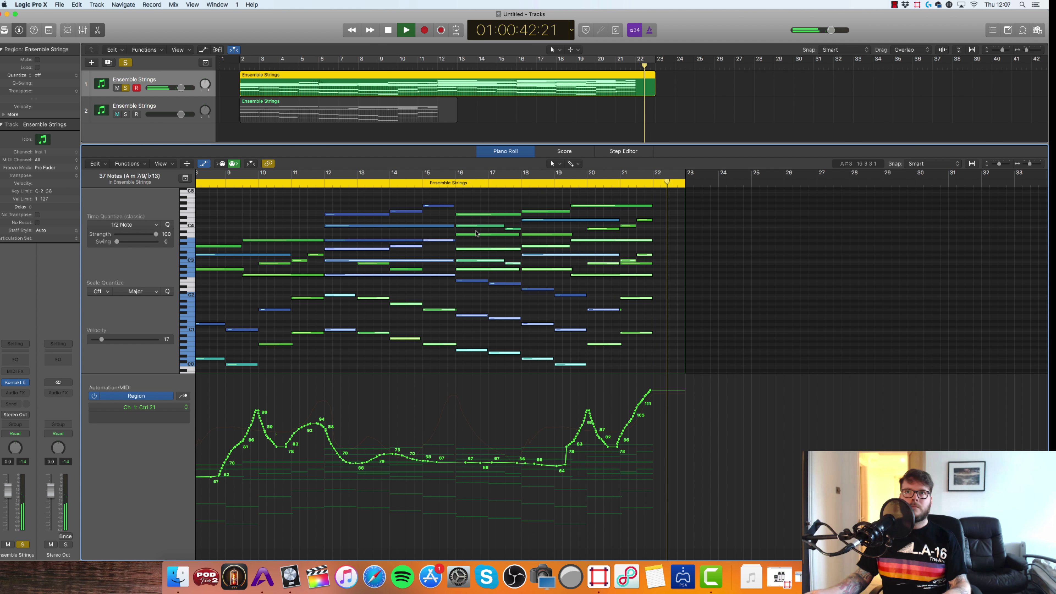
pyautogui.press('space')
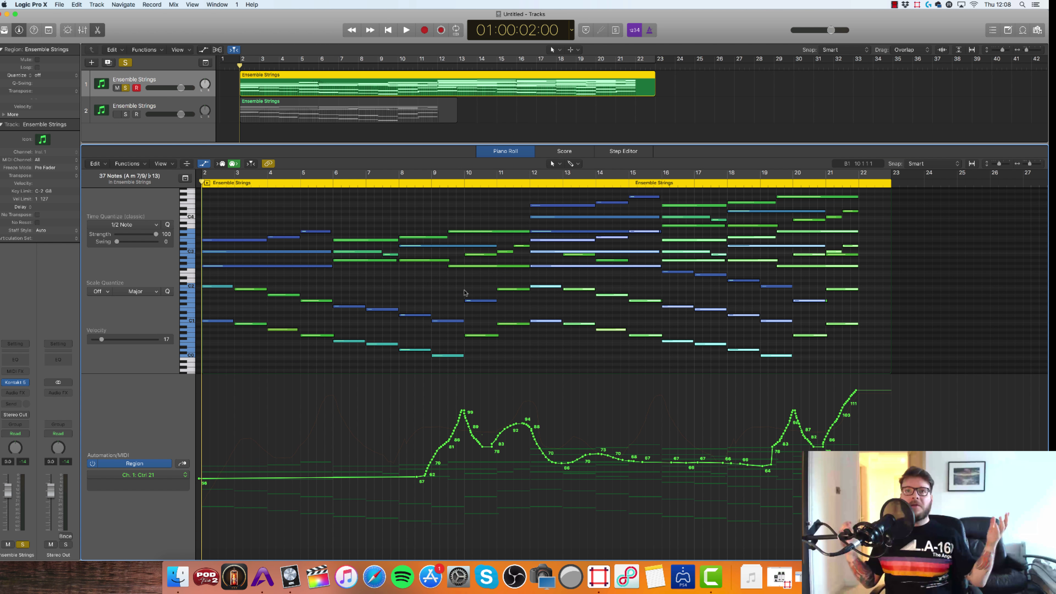